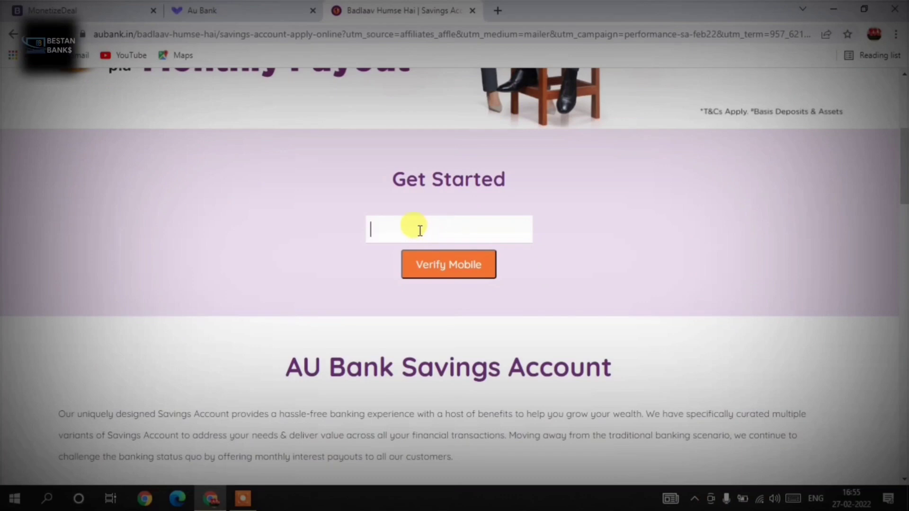
Step: Request verification of the entered mobile number and submit the 6-digit OTP to begin the savings account application
click(444, 273)
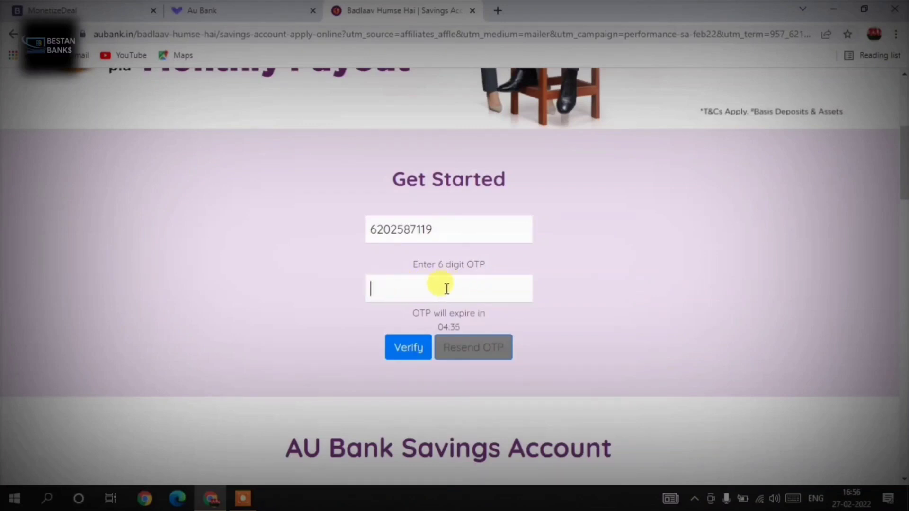
click(416, 351)
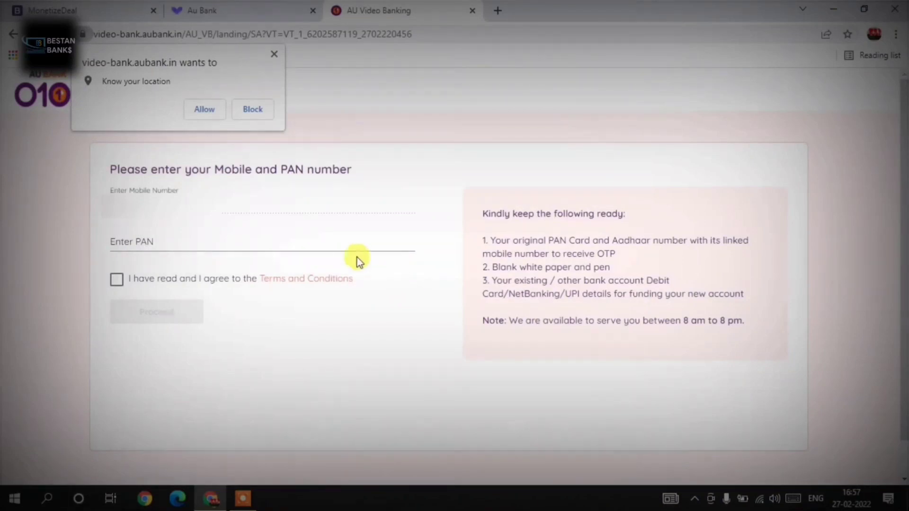
Step: Allow the site to know the location, then enter the PAN and agree to the Terms and Conditions
click(205, 110)
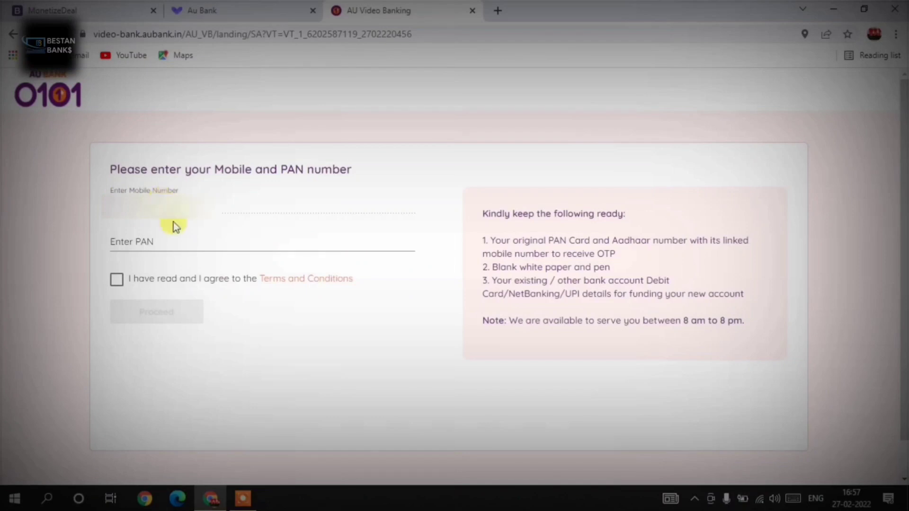
click(169, 240)
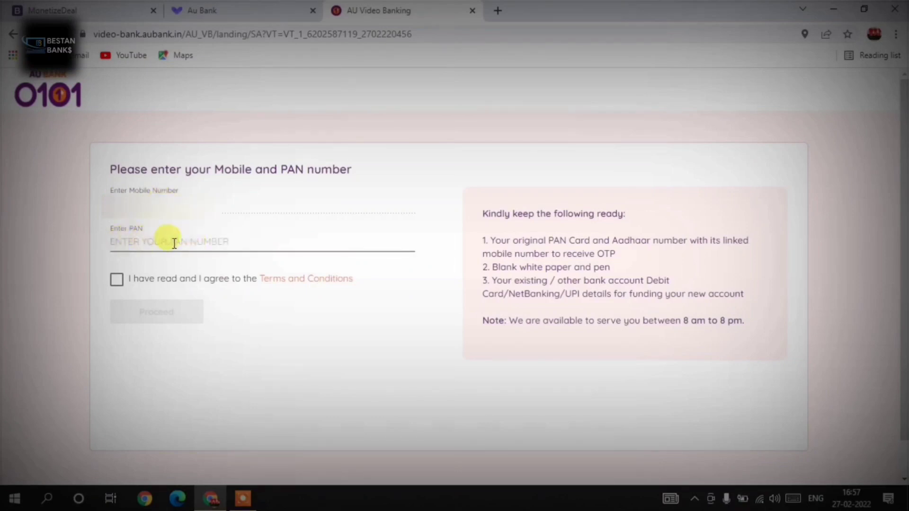
click(116, 280)
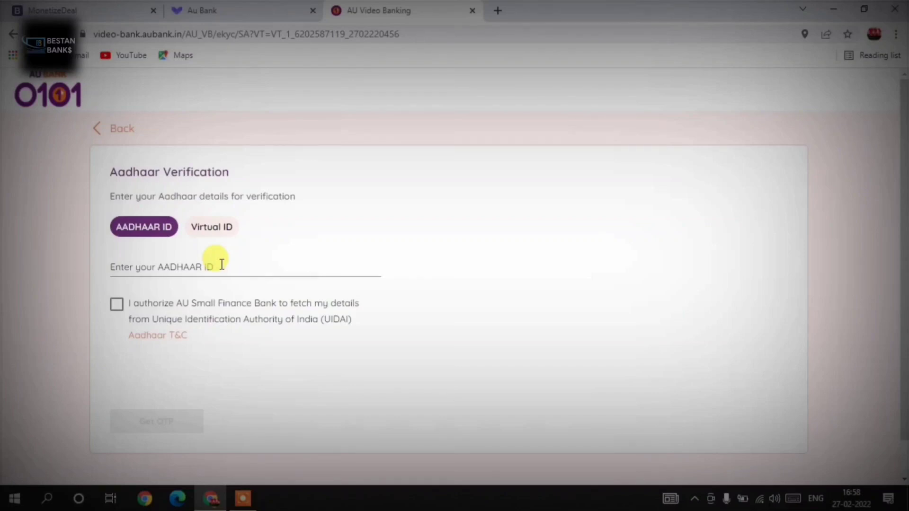
Step: Complete Aadhaar verification by entering the Aadhaar ID, authorizing AU Small Finance Bank to fetch the details, and entering the requested OTP
click(221, 265)
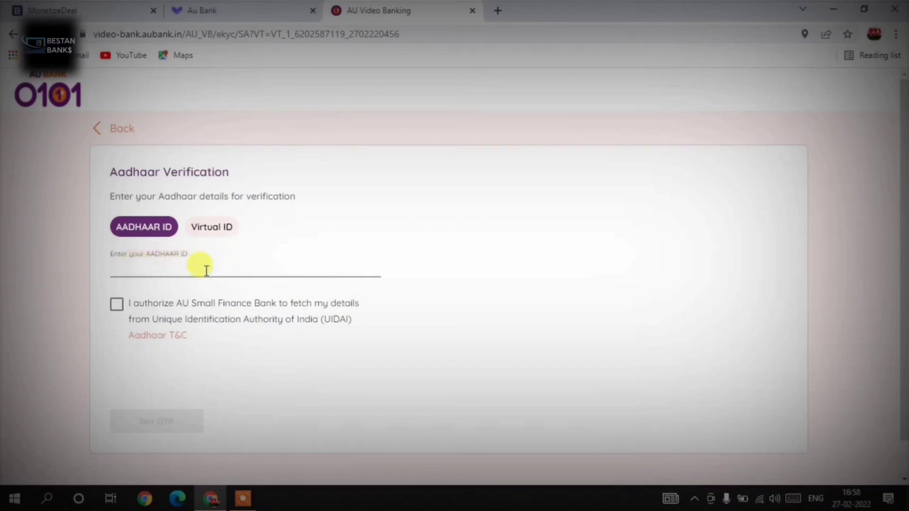
click(116, 306)
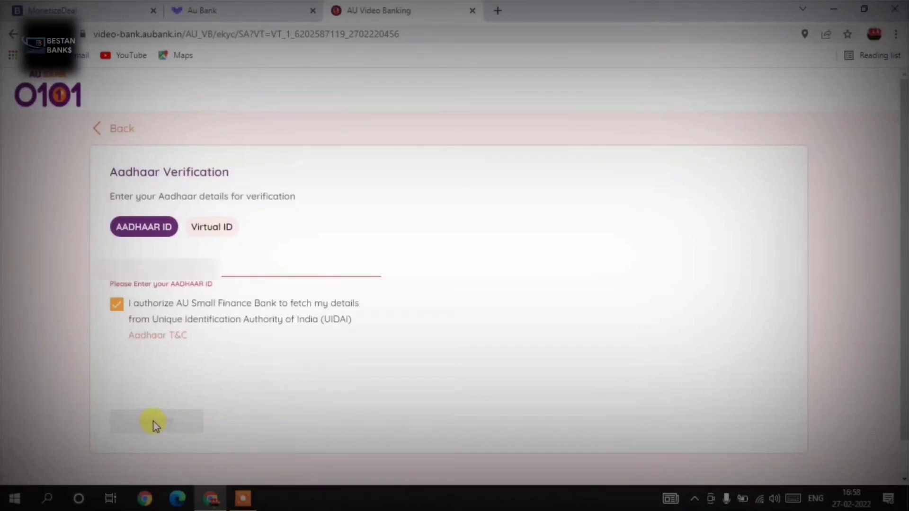
click(152, 424)
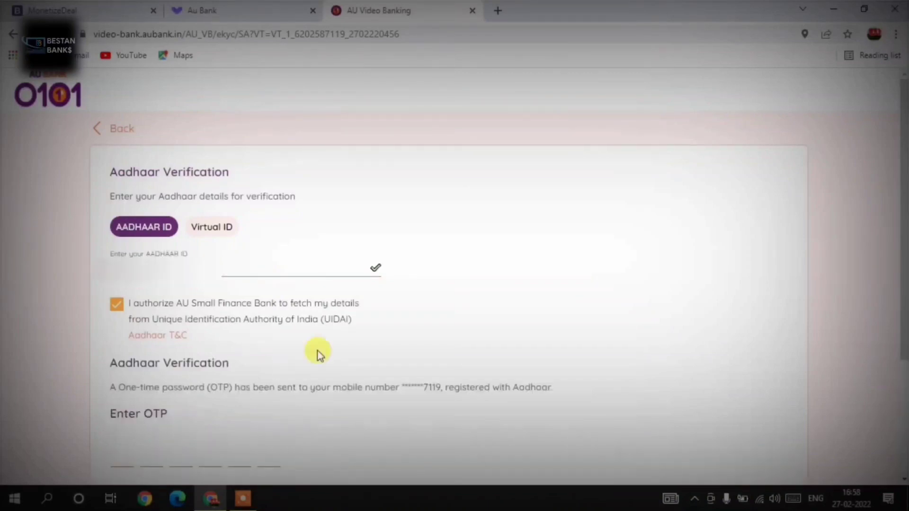
scroll(319, 353, down, 4)
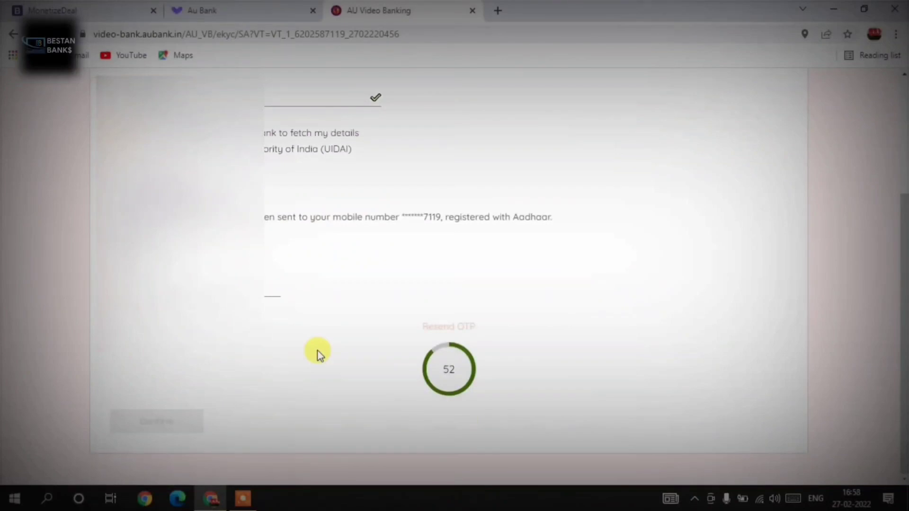
click(140, 286)
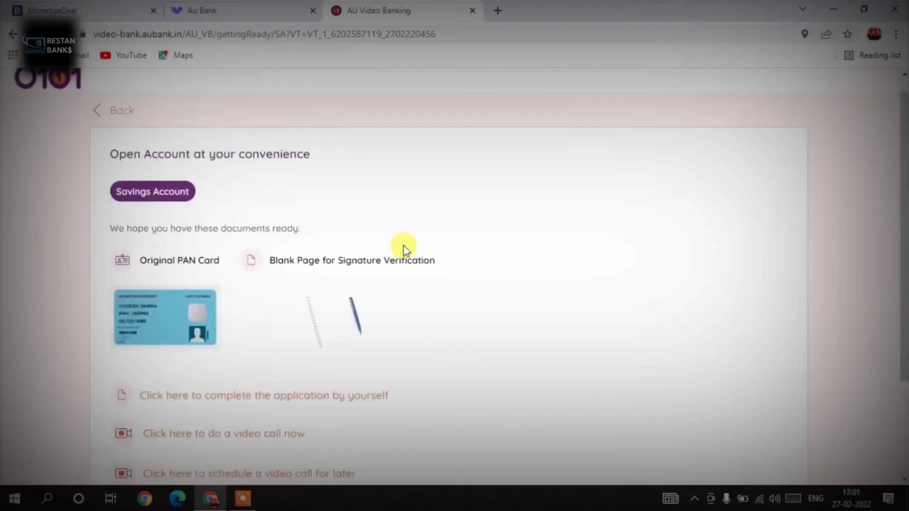
Step: Choose to complete the savings account application by yourself instead of through a video call
scroll(404, 247, down, 3)
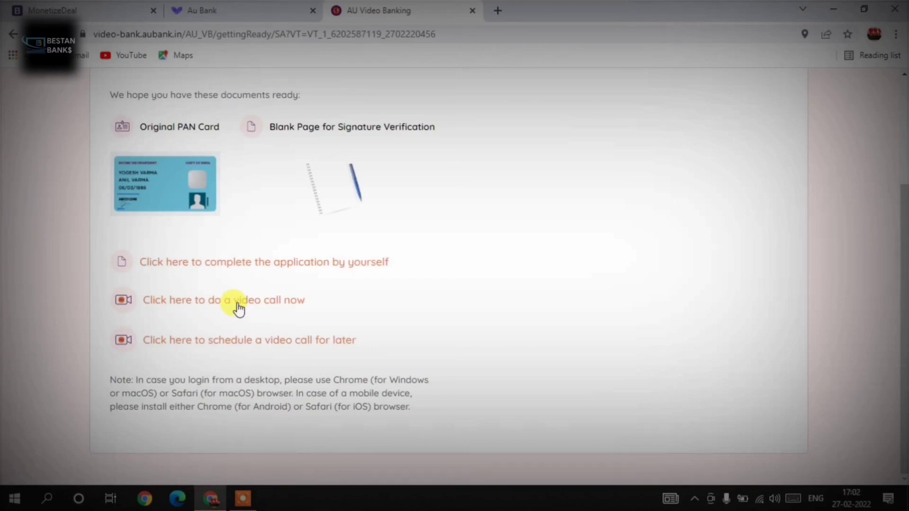
scroll(242, 312, up, 2)
scroll(248, 311, down, 1)
scroll(252, 309, down, 2)
click(247, 263)
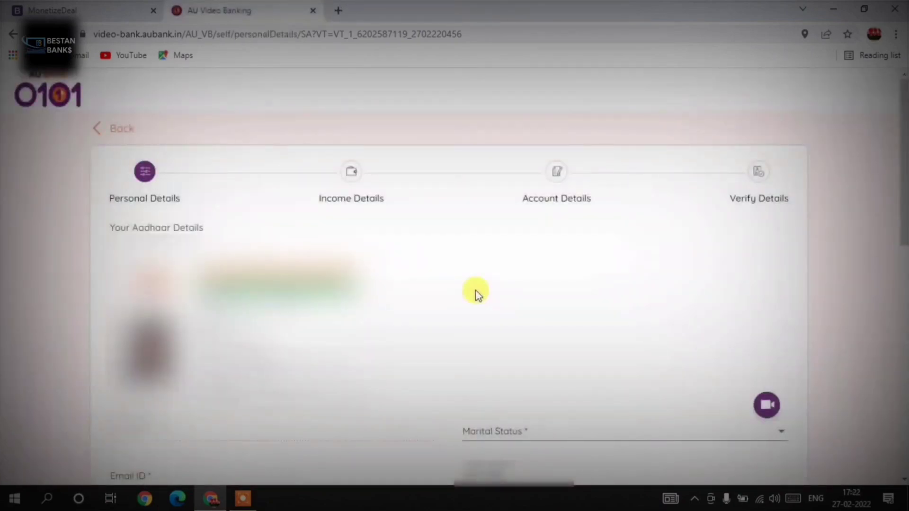
Step: Examine the personal details fields for marital status, email, alternate mobile number, father's name and mother's name
scroll(476, 292, down, 1)
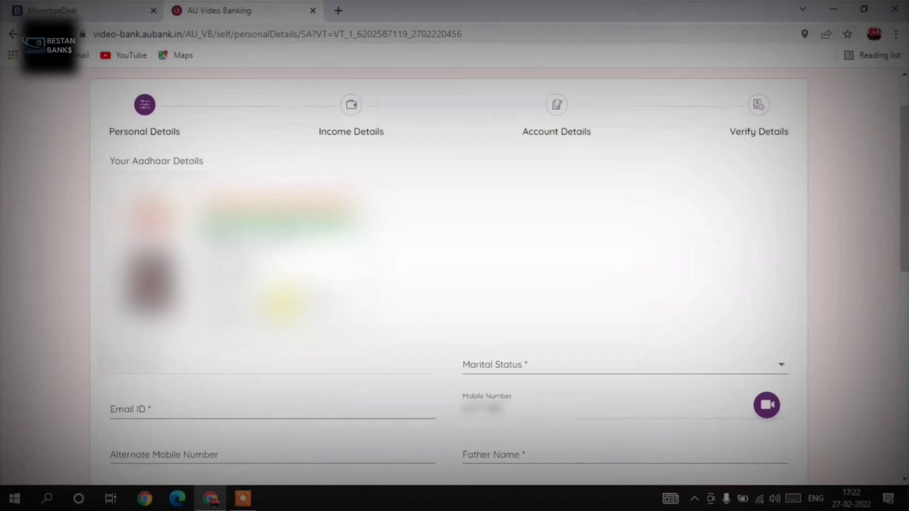
scroll(283, 303, down, 4)
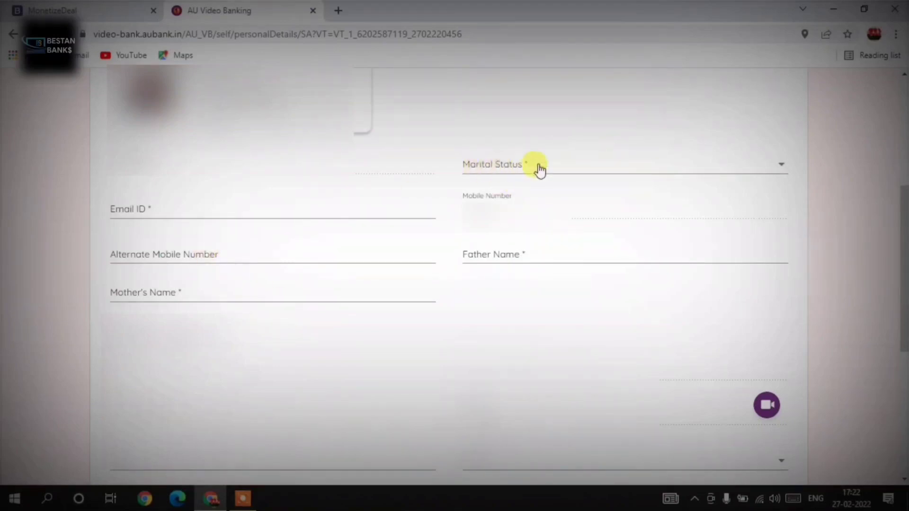
click(524, 169)
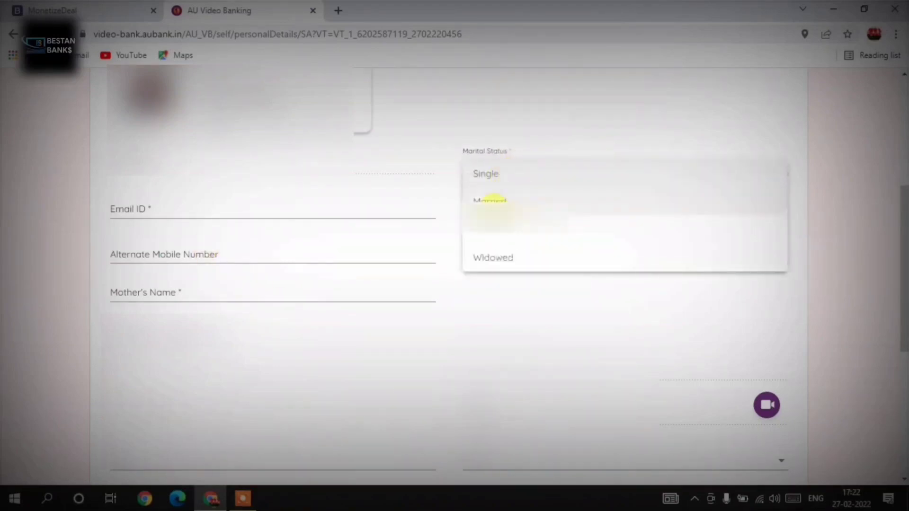
click(557, 139)
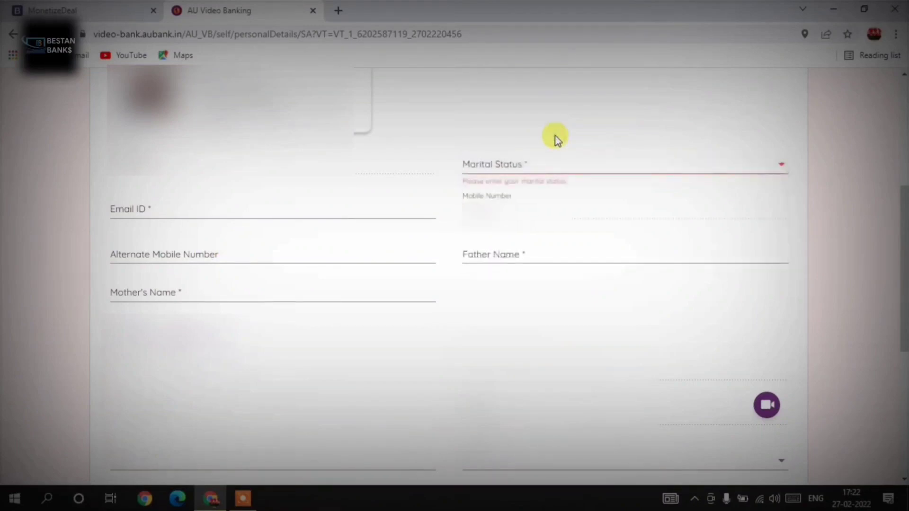
click(290, 208)
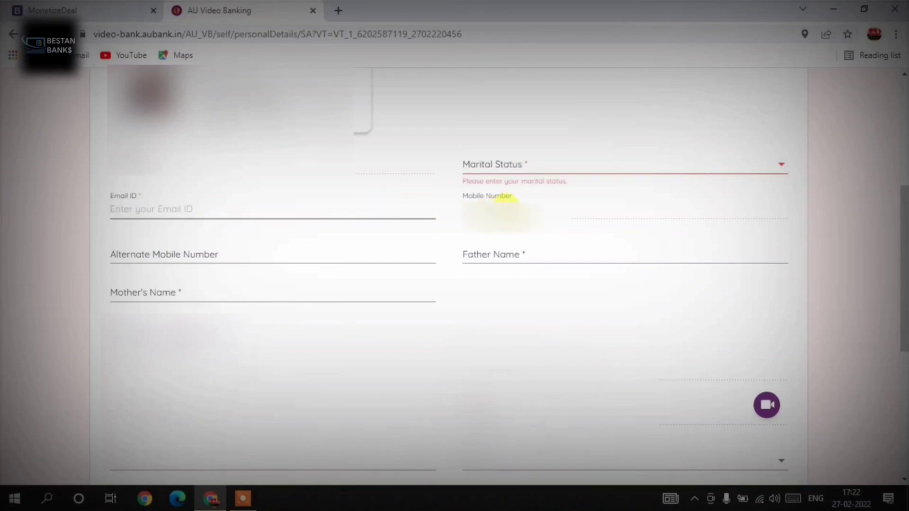
click(286, 249)
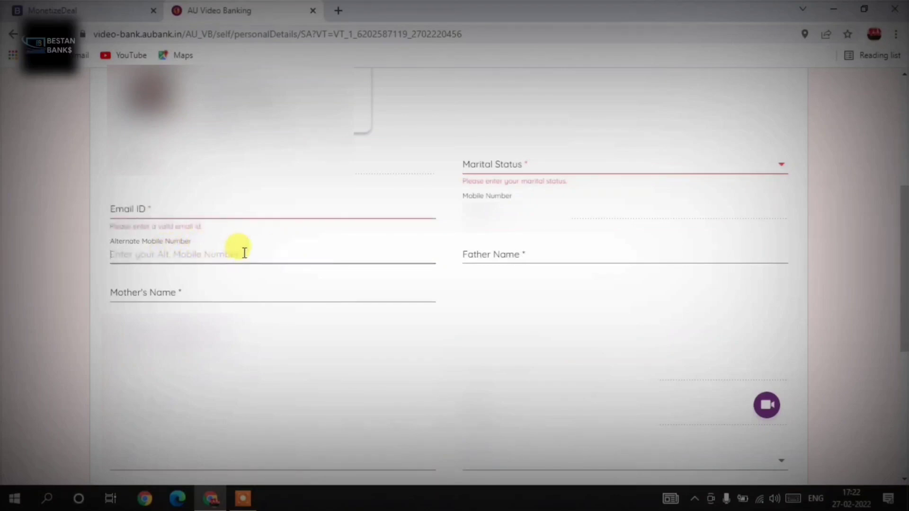
click(497, 251)
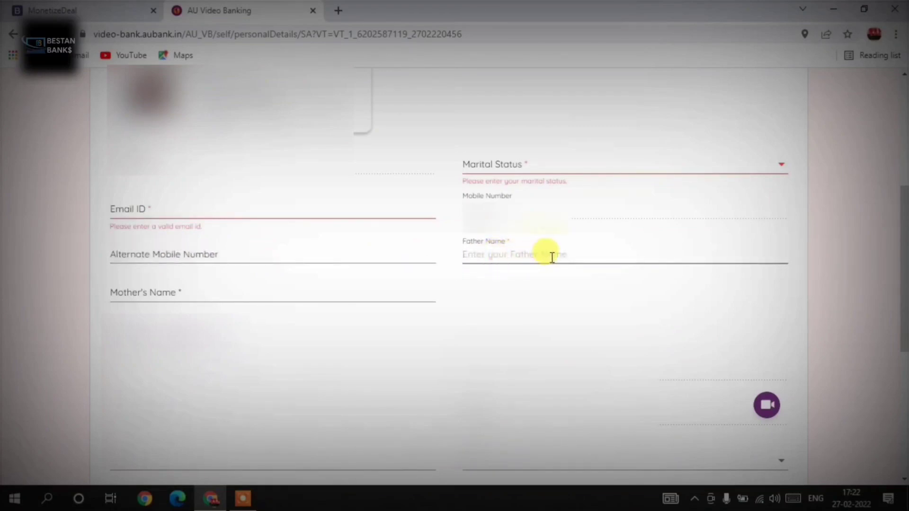
click(244, 295)
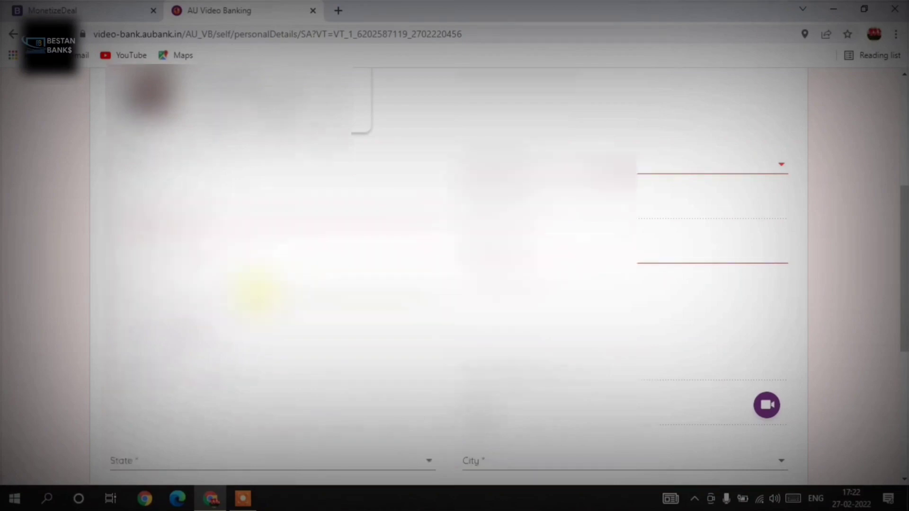
Step: Examine the Permanent Address section and its State options
scroll(95, 203, down, 4)
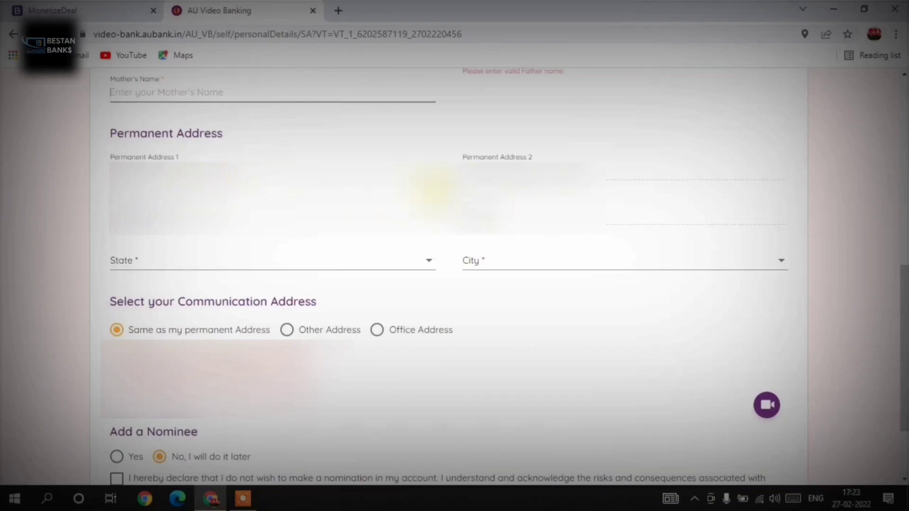
click(164, 256)
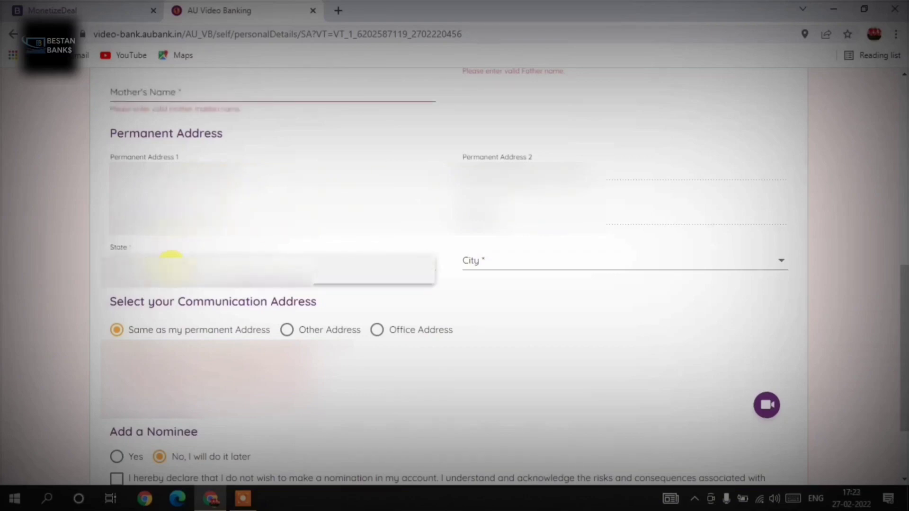
click(193, 250)
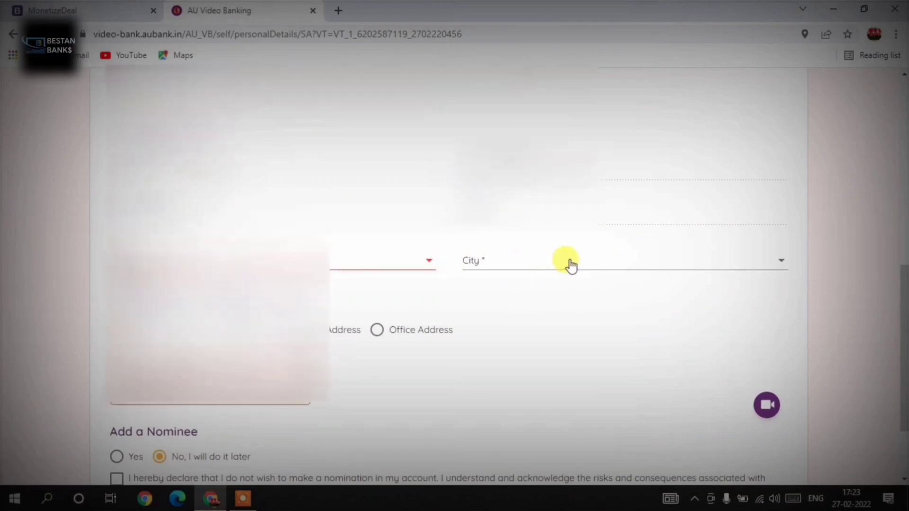
Step: Set the communication address to Other Address and go through its address line and Pincode fields
scroll(570, 265, down, 2)
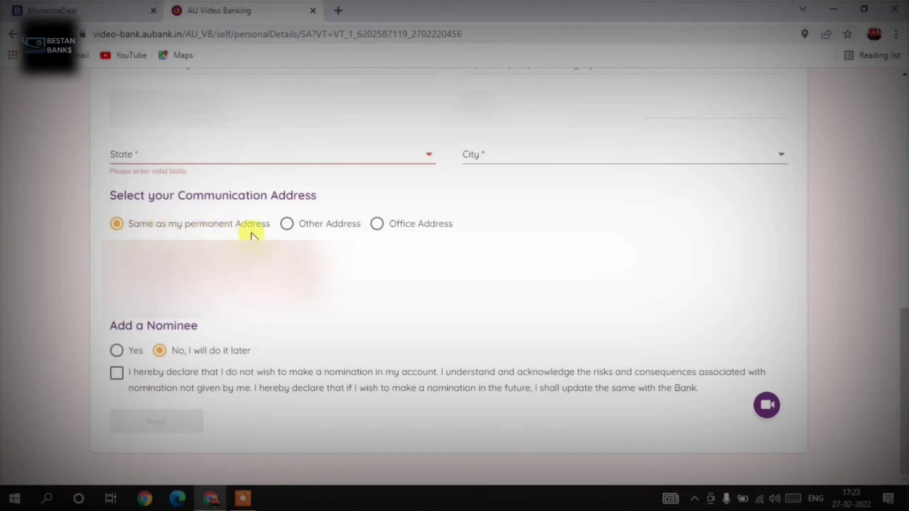
click(287, 224)
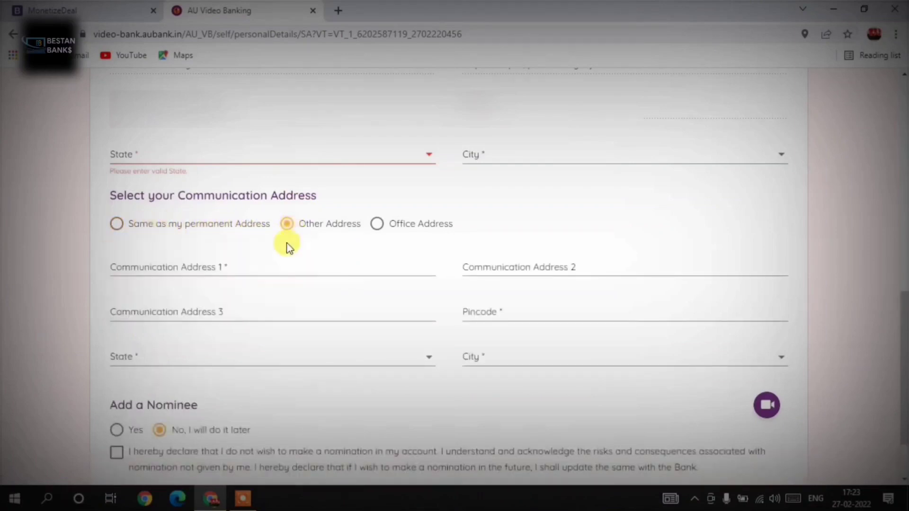
click(184, 267)
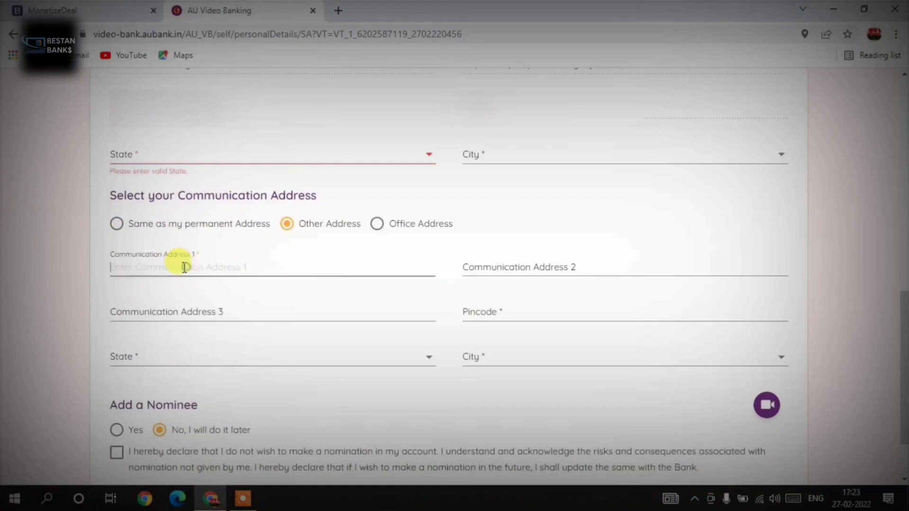
click(541, 266)
click(221, 309)
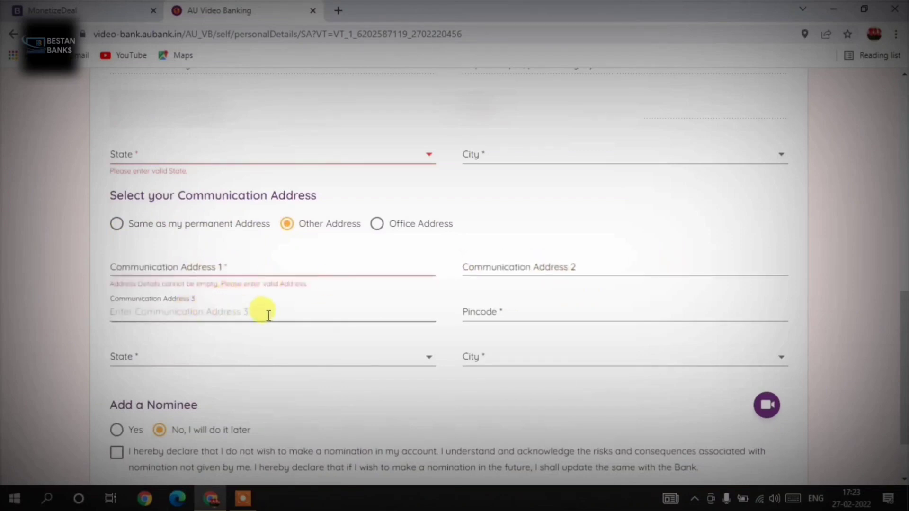
click(500, 311)
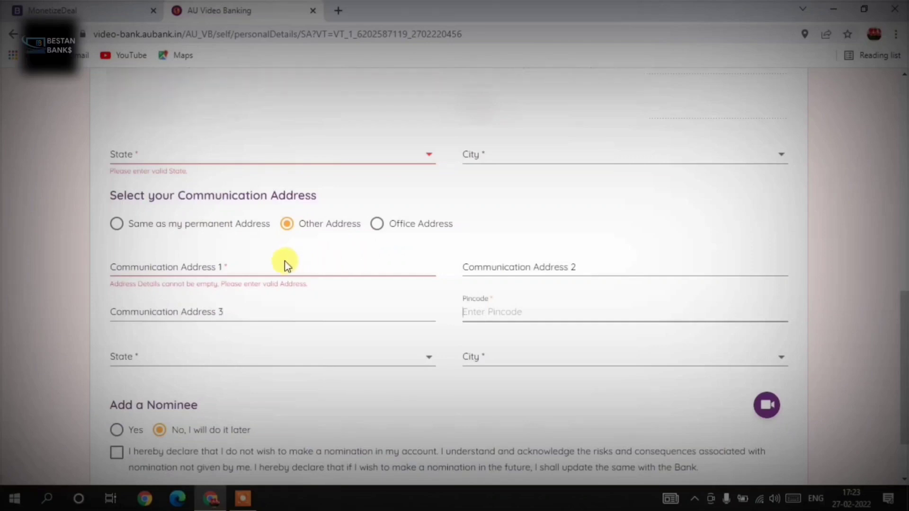
Step: Choose Yes for adding a nominee and go through the nominee name, relationship and date of birth fields
scroll(331, 263, down, 2)
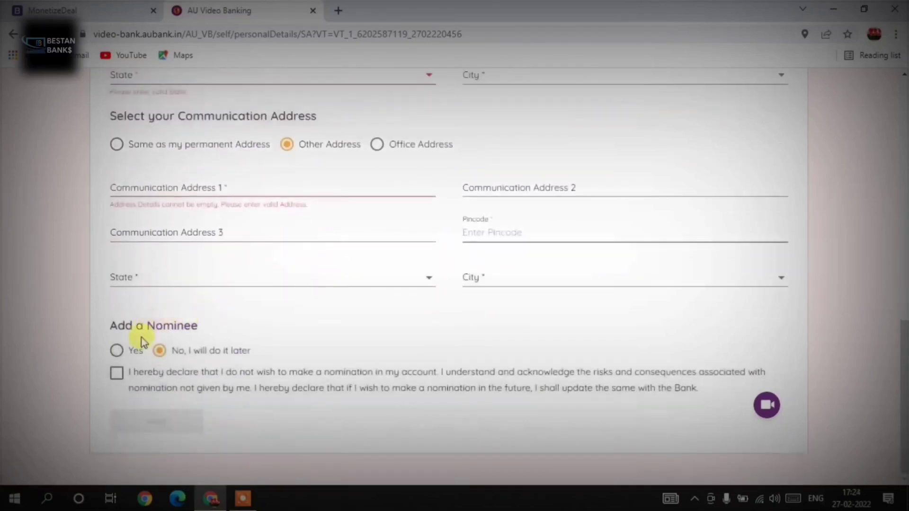
click(117, 351)
scroll(124, 356, down, 3)
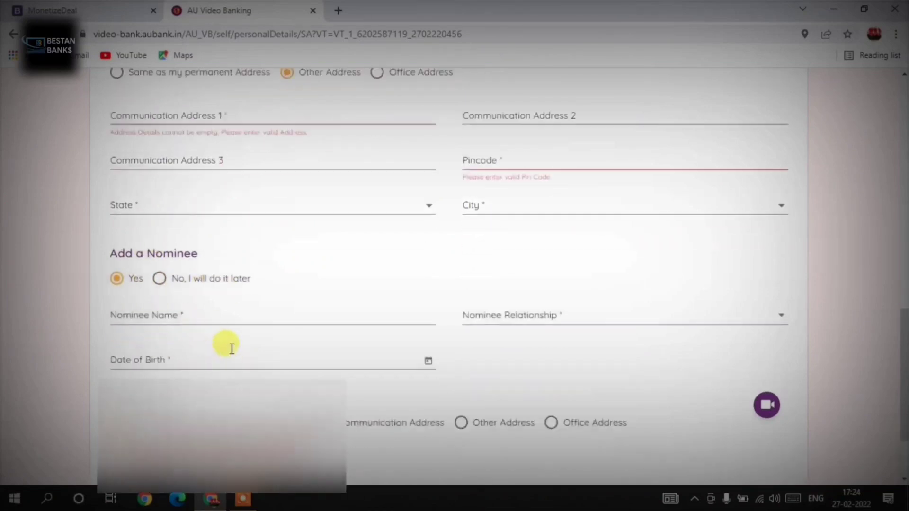
click(124, 254)
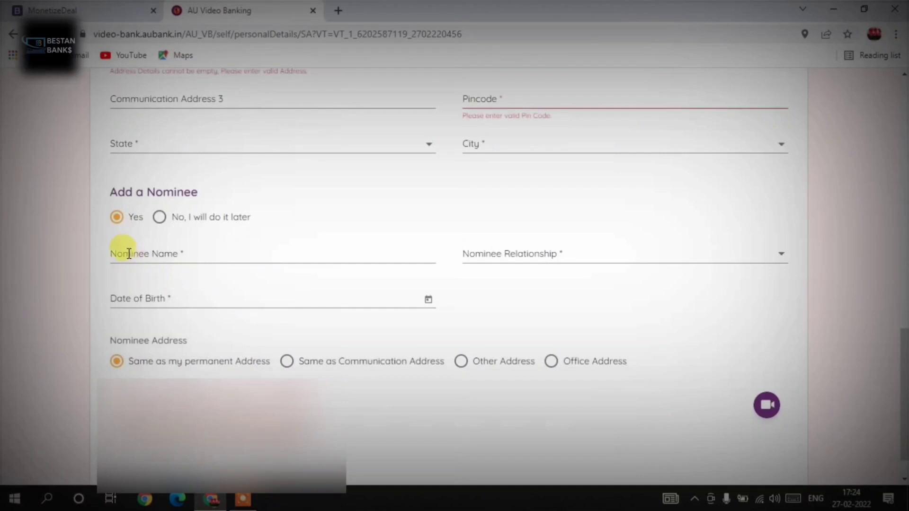
click(516, 258)
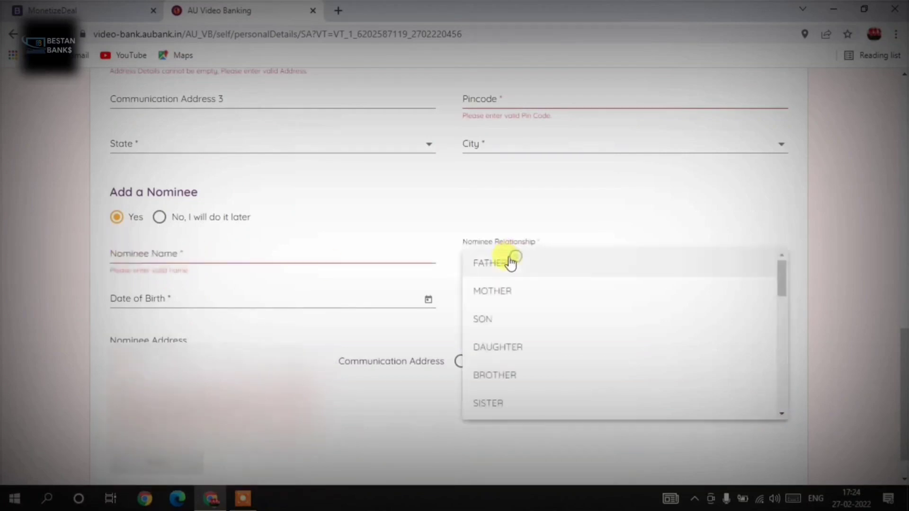
click(231, 297)
click(231, 298)
click(484, 312)
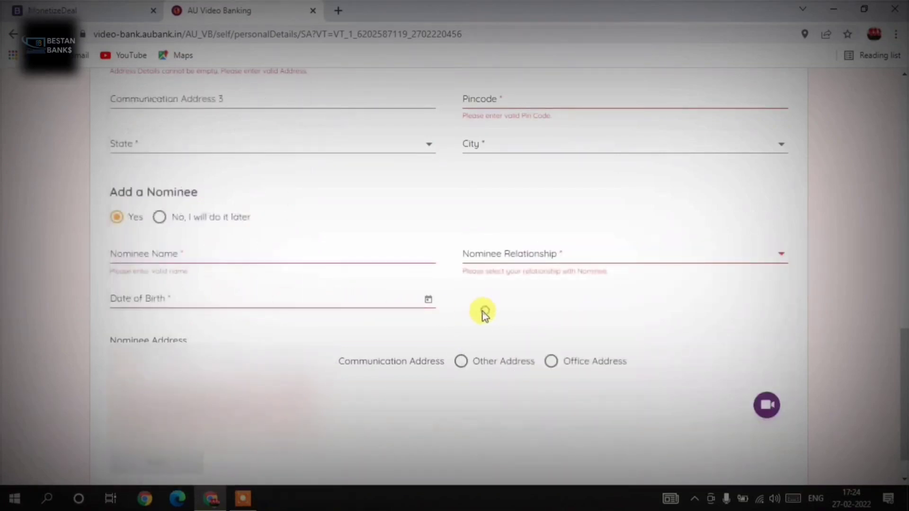
Step: Set the nominee address to Other Address and view its address fields
scroll(325, 353, down, 1)
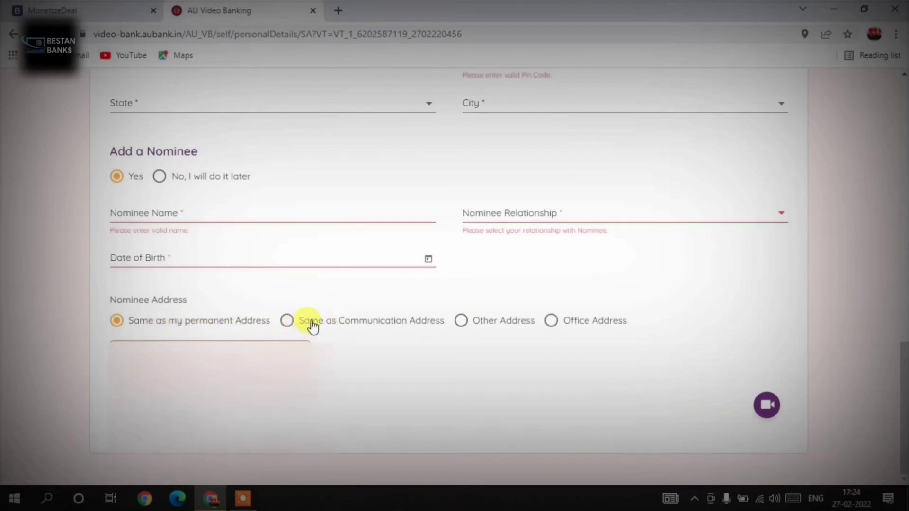
click(462, 324)
scroll(229, 292, down, 2)
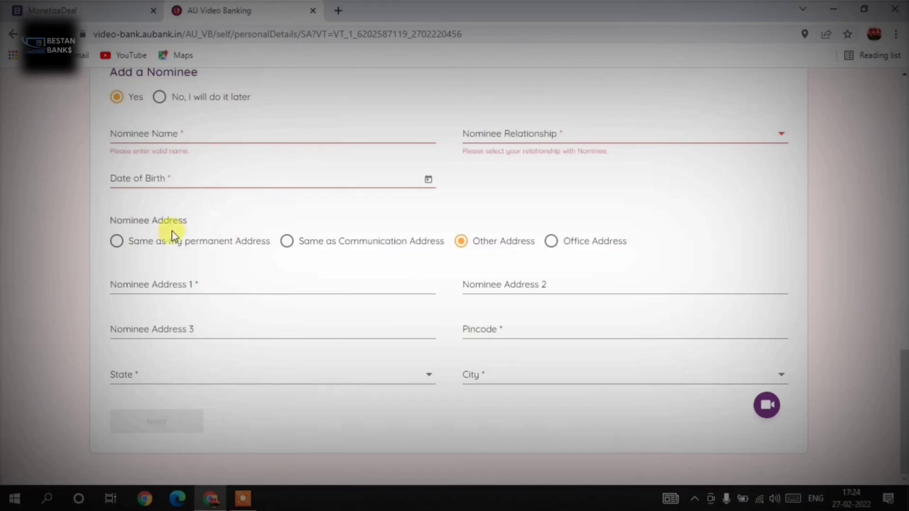
Step: Choose to add the nominee later and accept the declaration about not making a nomination
scroll(284, 270, up, 2)
scroll(255, 263, up, 2)
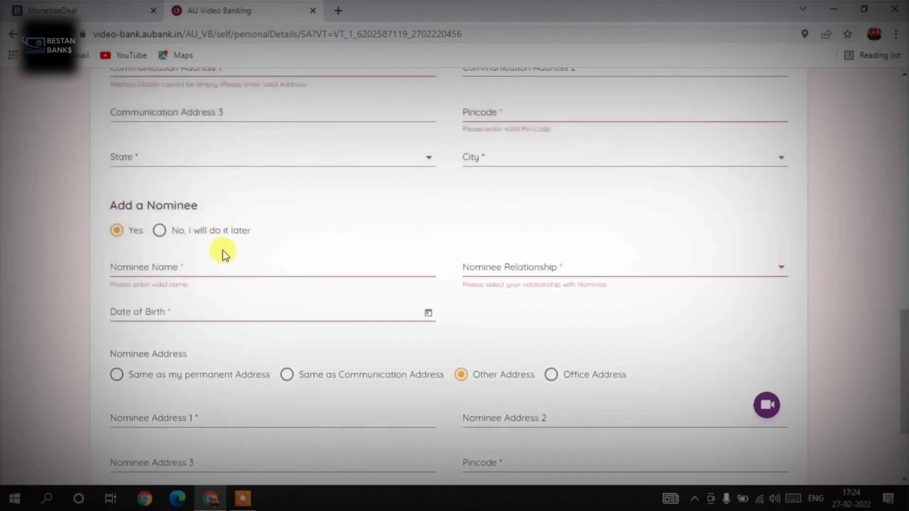
click(161, 230)
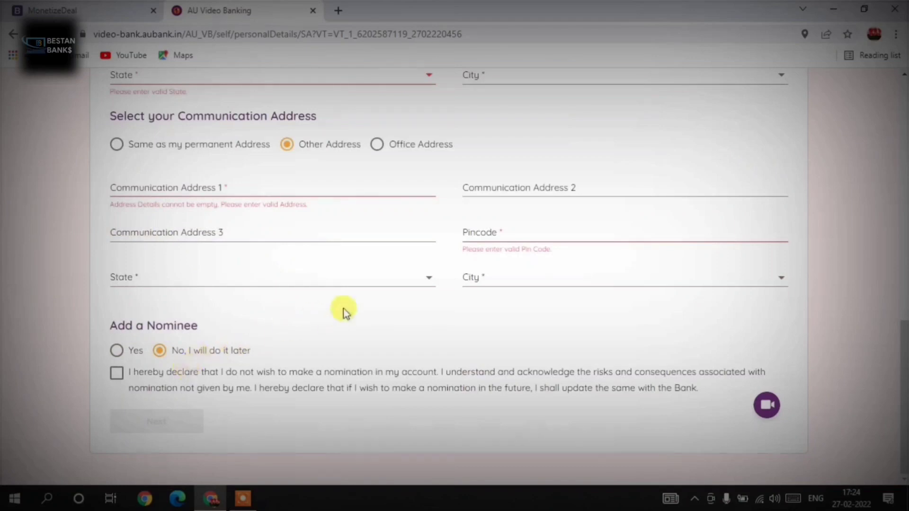
click(117, 376)
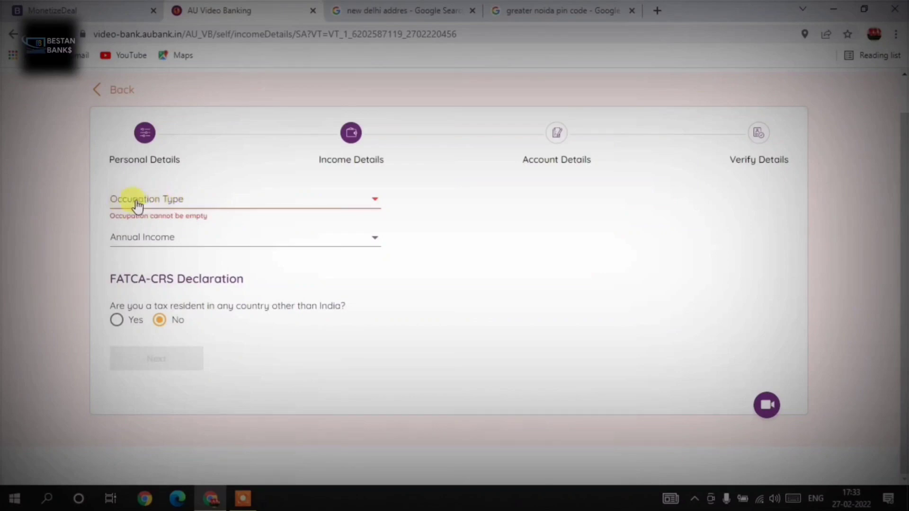
Step: Go through the Occupation Type options and set the occupation to Housewife
click(188, 201)
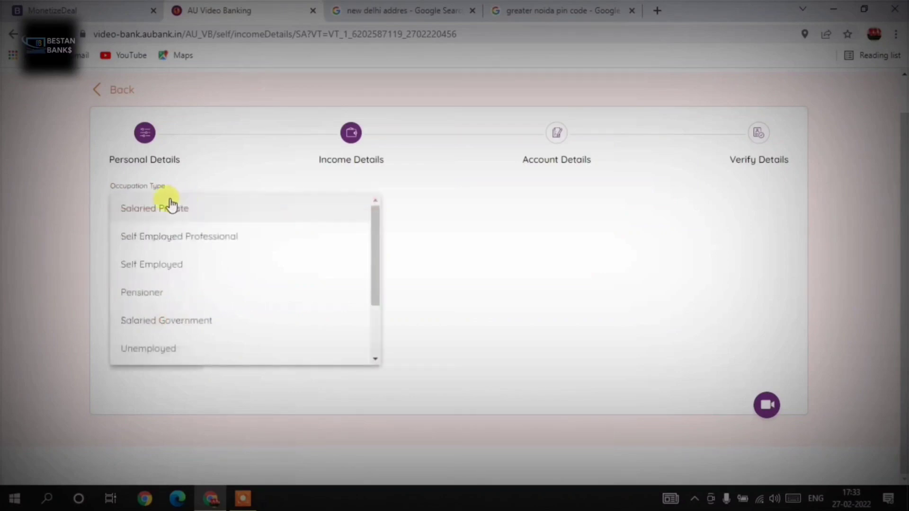
scroll(237, 257, down, 3)
scroll(233, 258, up, 3)
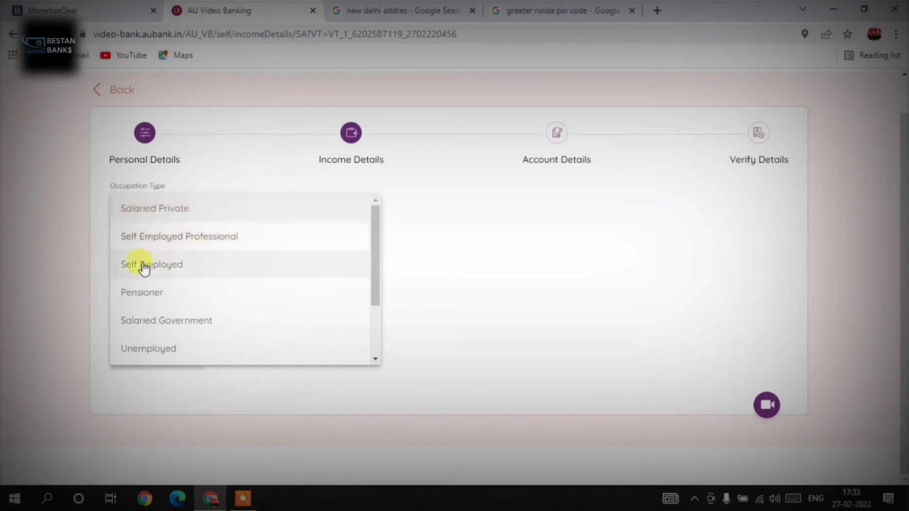
scroll(214, 265, down, 2)
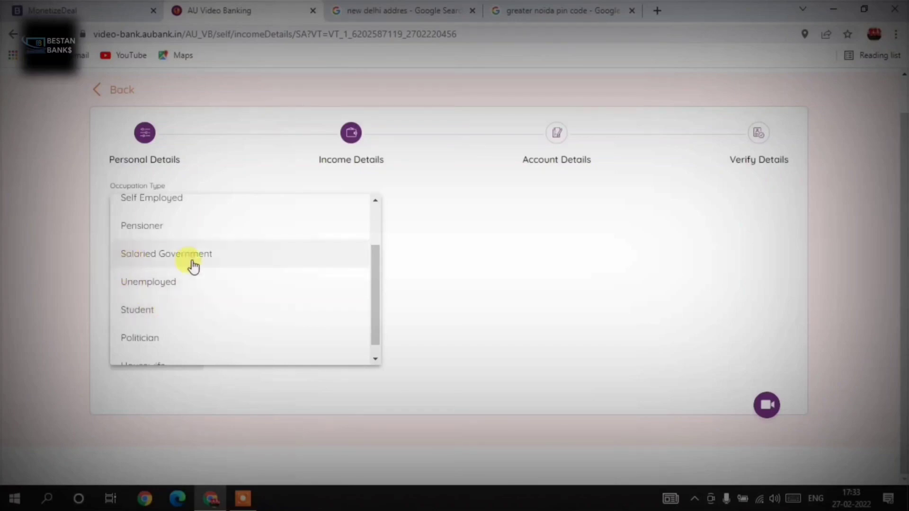
scroll(193, 267, down, 1)
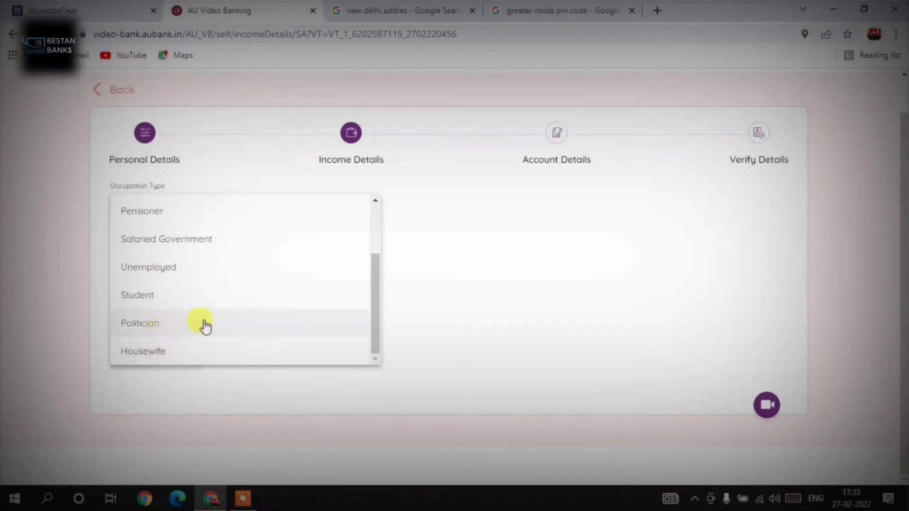
scroll(199, 331, up, 2)
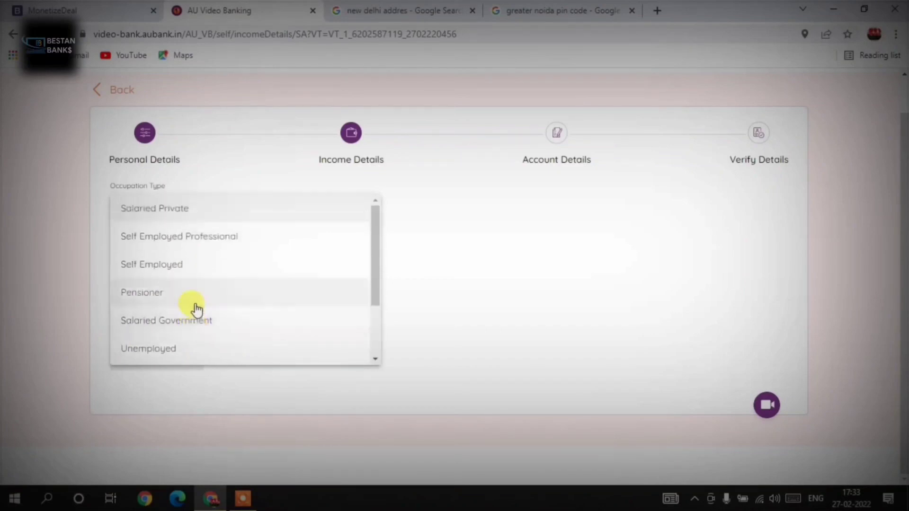
scroll(199, 291, down, 3)
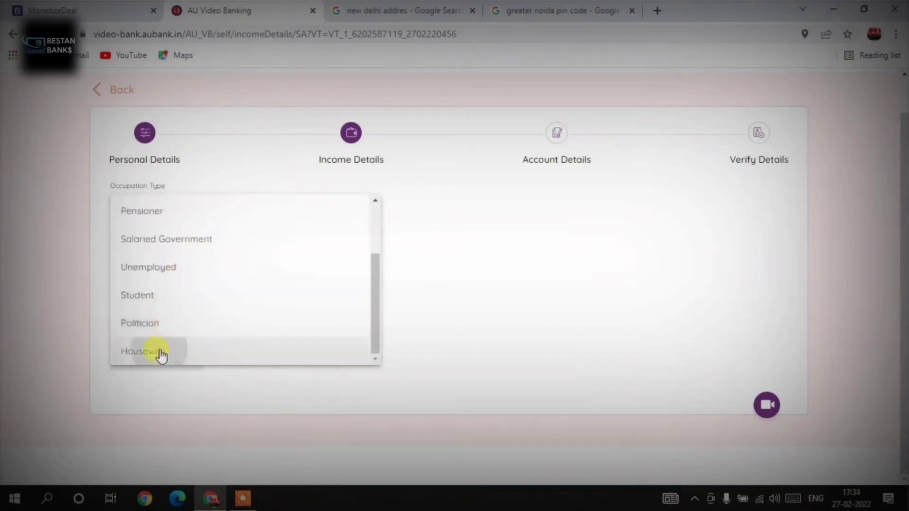
click(159, 352)
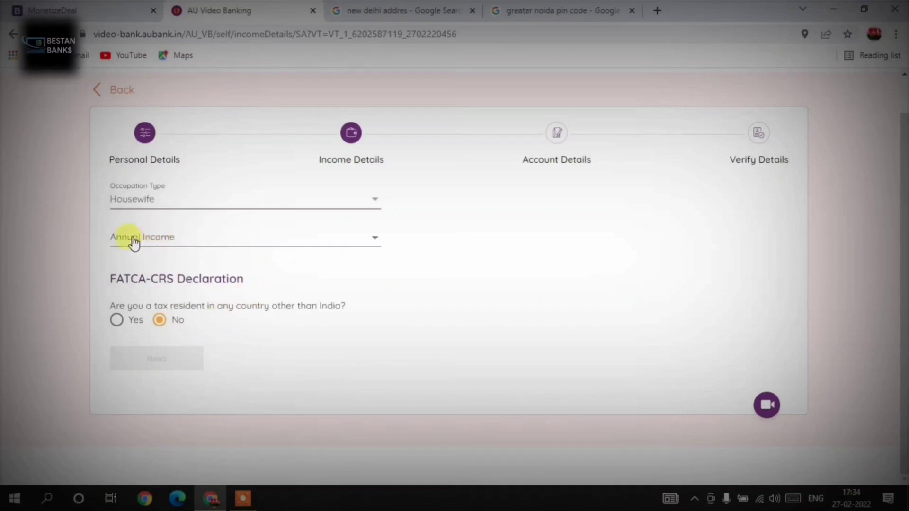
Step: View the Annual Income ranges and try answering Yes to the FATCA-CRS tax residency question before restoring No
click(162, 241)
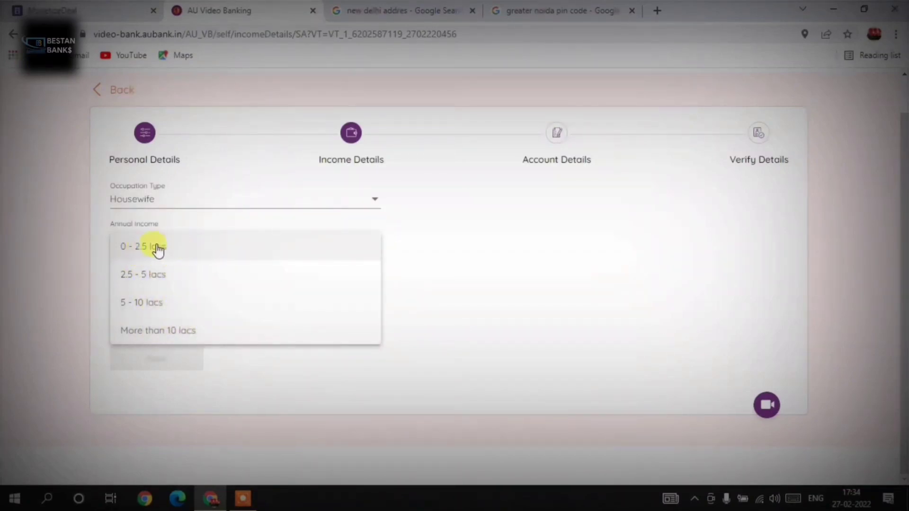
click(419, 247)
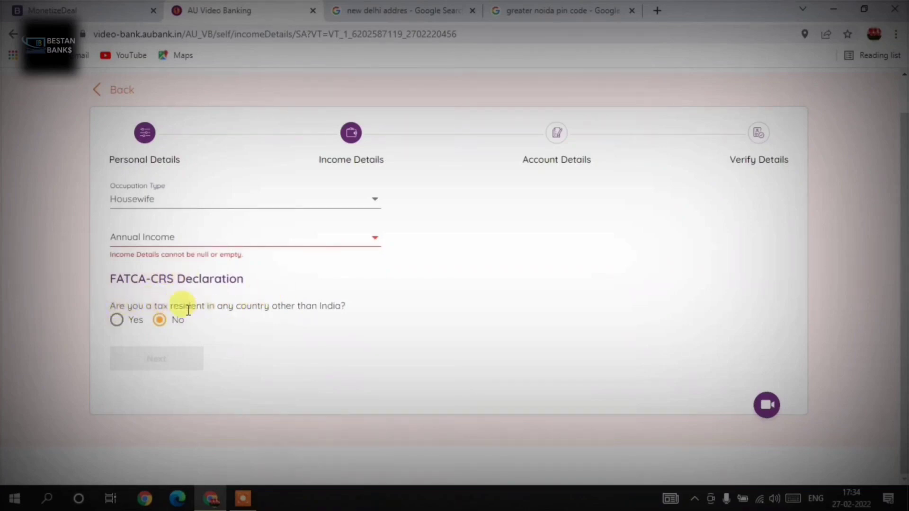
click(117, 320)
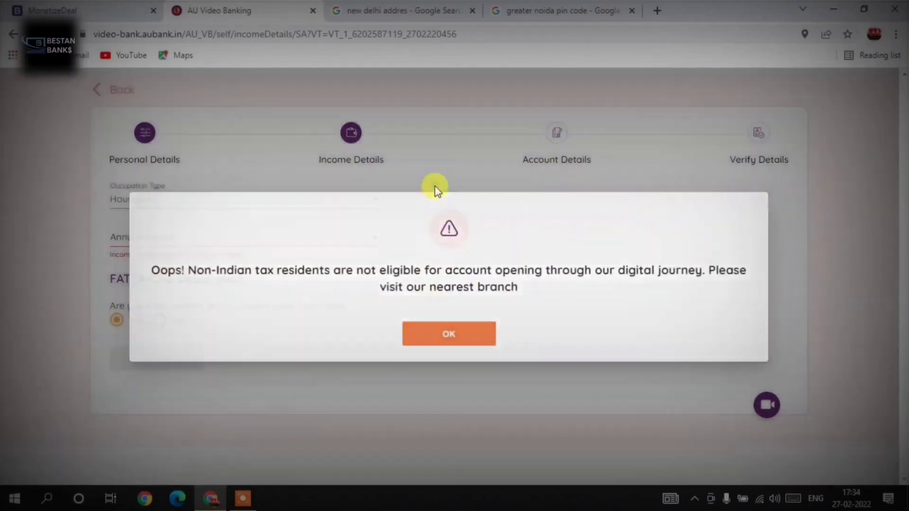
click(433, 187)
click(166, 320)
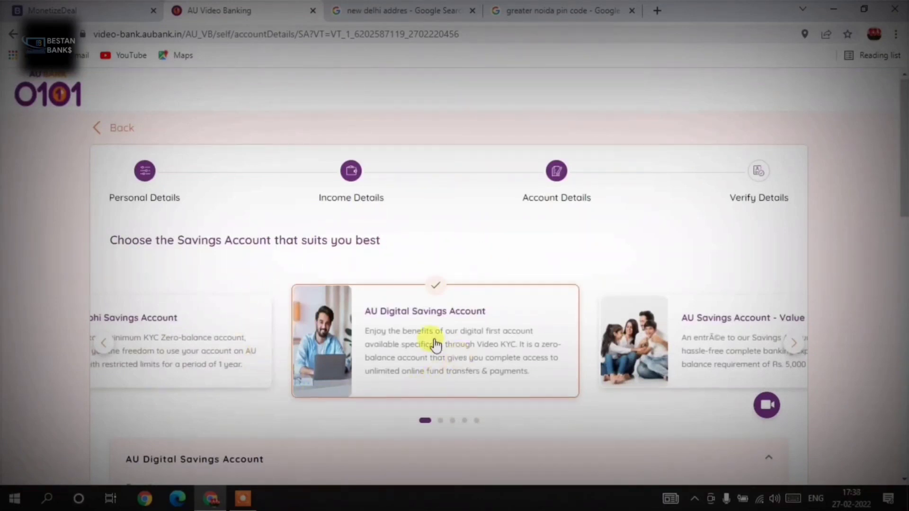
Step: Examine the AU Digital Savings Account's description, benefits, interest rate and average monthly balance requirement
scroll(432, 345, down, 2)
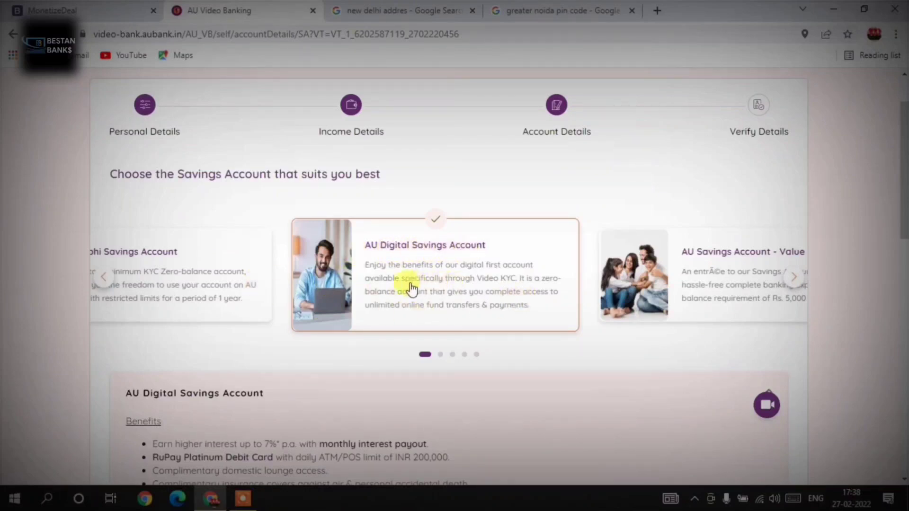
scroll(450, 280, down, 2)
scroll(460, 279, up, 2)
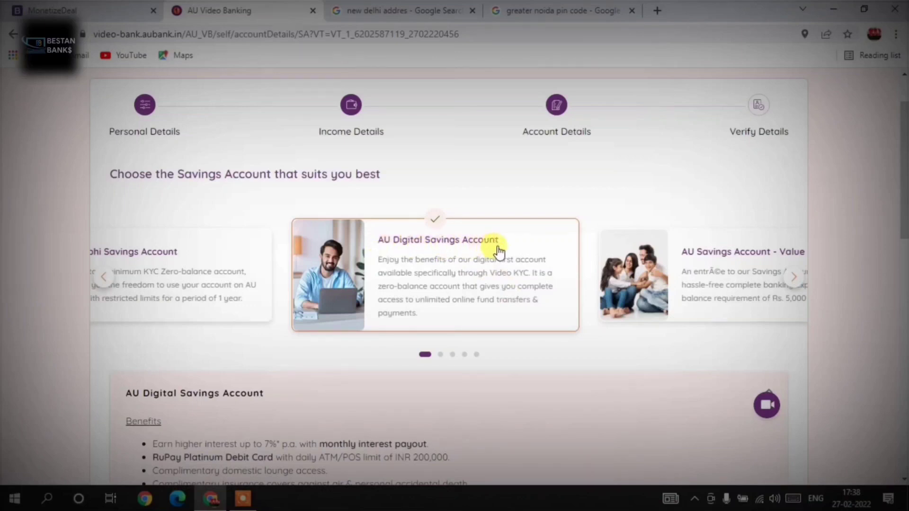
scroll(500, 251, down, 6)
scroll(498, 248, up, 1)
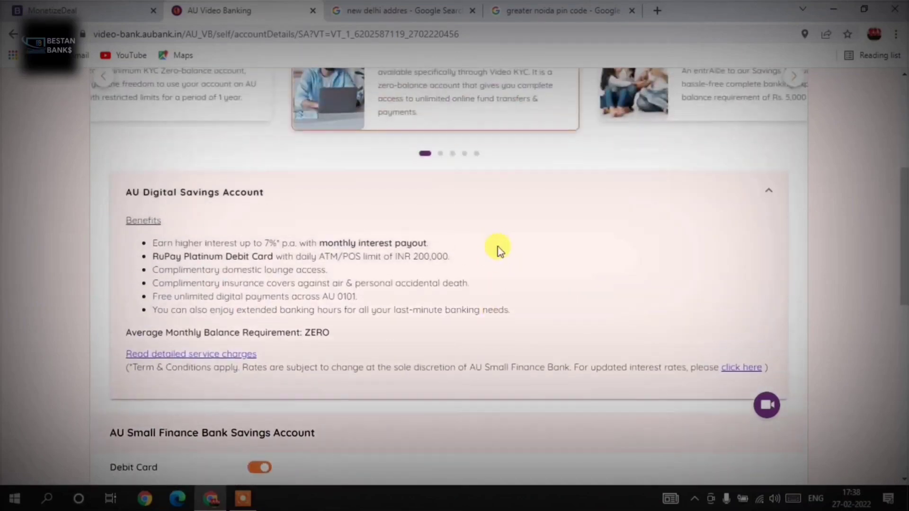
scroll(499, 251, down, 1)
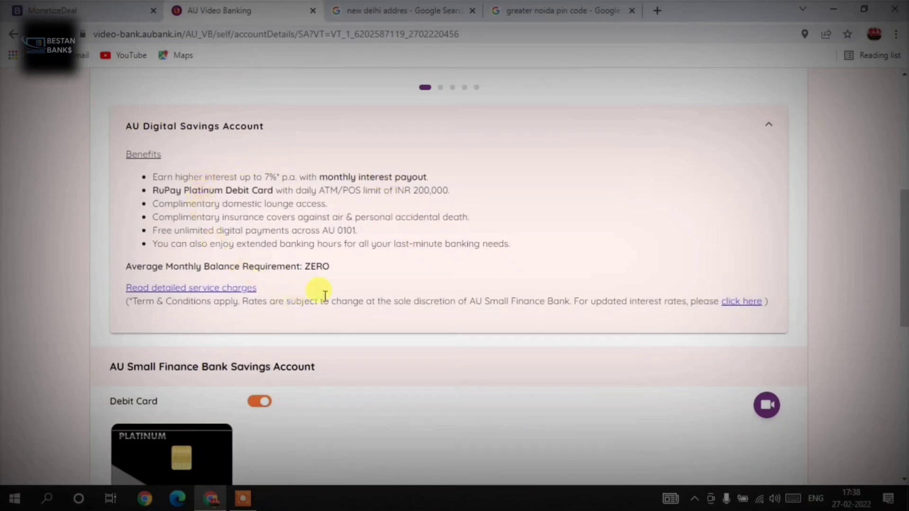
drag(244, 178, 296, 180)
click(294, 179)
scroll(388, 211, down, 1)
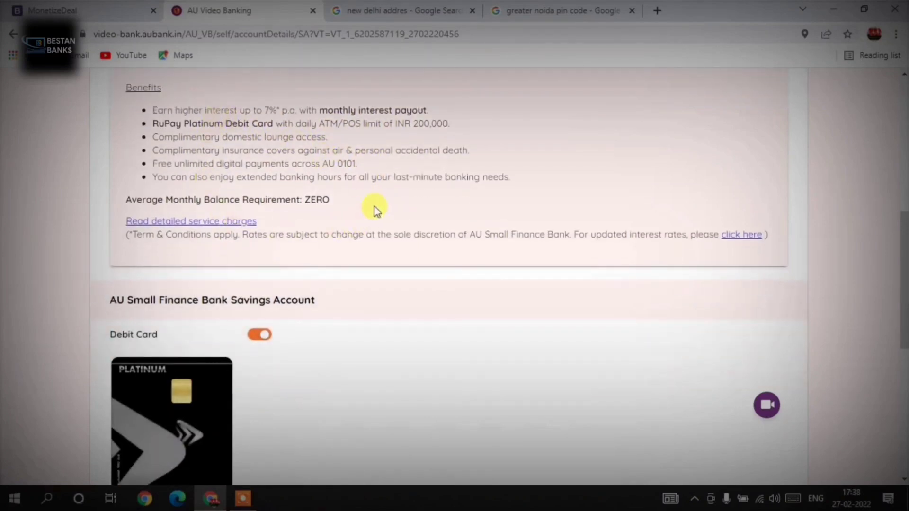
scroll(376, 211, up, 1)
Step: Look over the debit card and chequebook options, switching the Debit Card option off and back on
scroll(375, 207, down, 4)
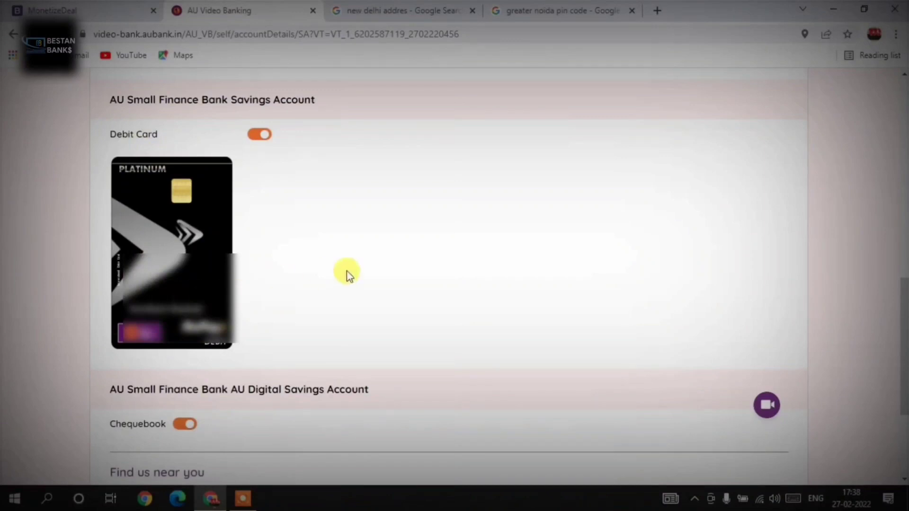
scroll(347, 270, down, 3)
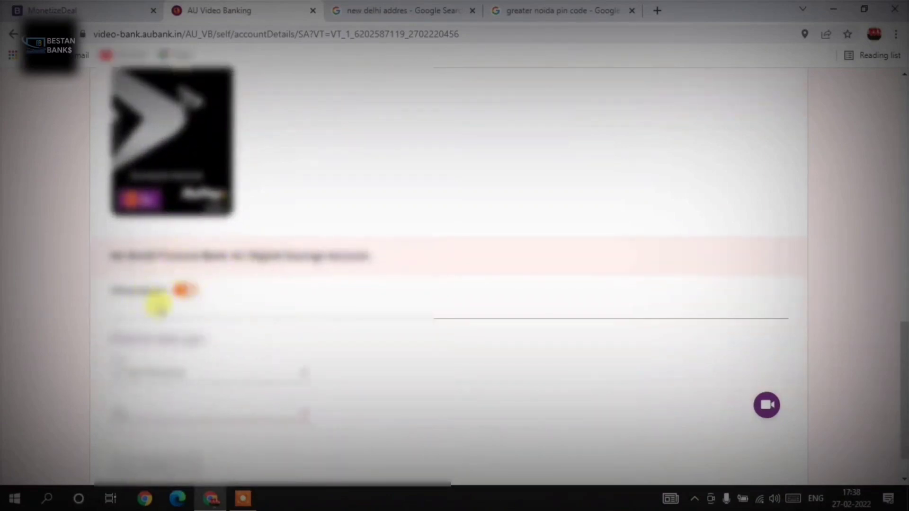
scroll(255, 299, up, 5)
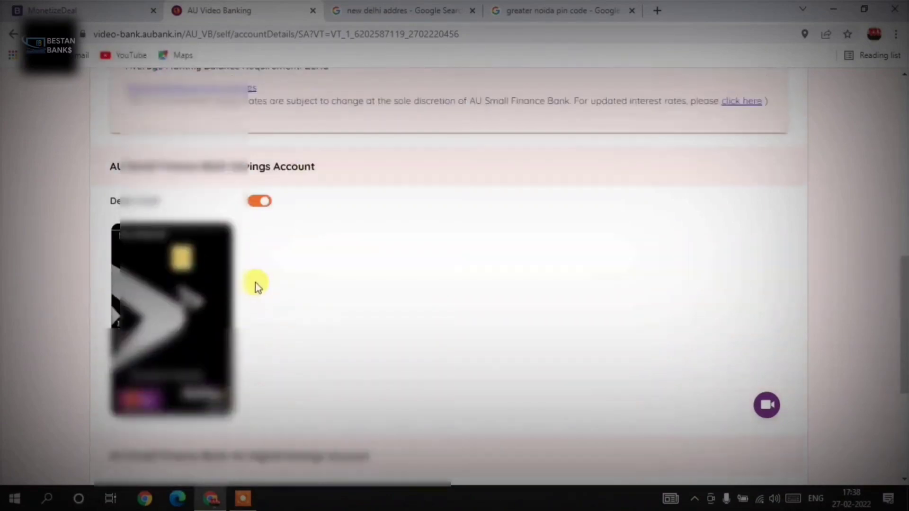
click(257, 203)
click(258, 204)
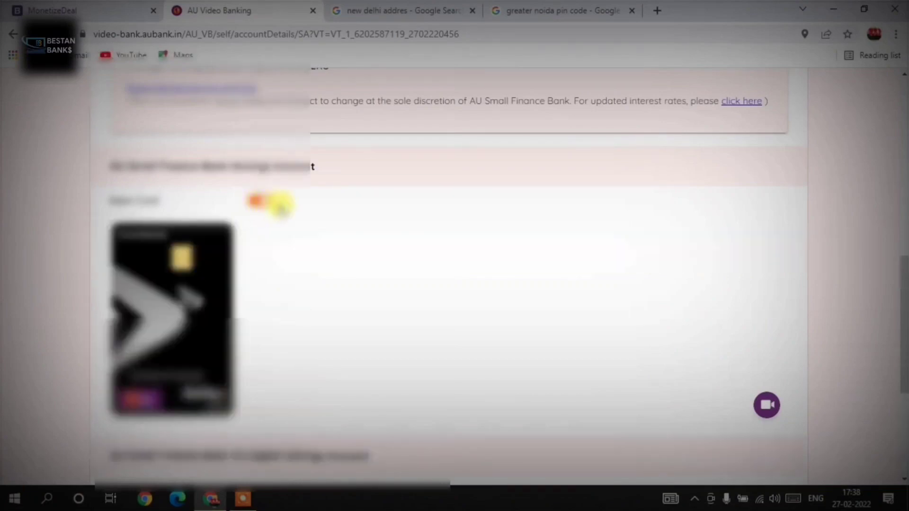
Step: Select the city and the bank branch in the Find us near you section
scroll(281, 207, down, 3)
scroll(282, 207, down, 2)
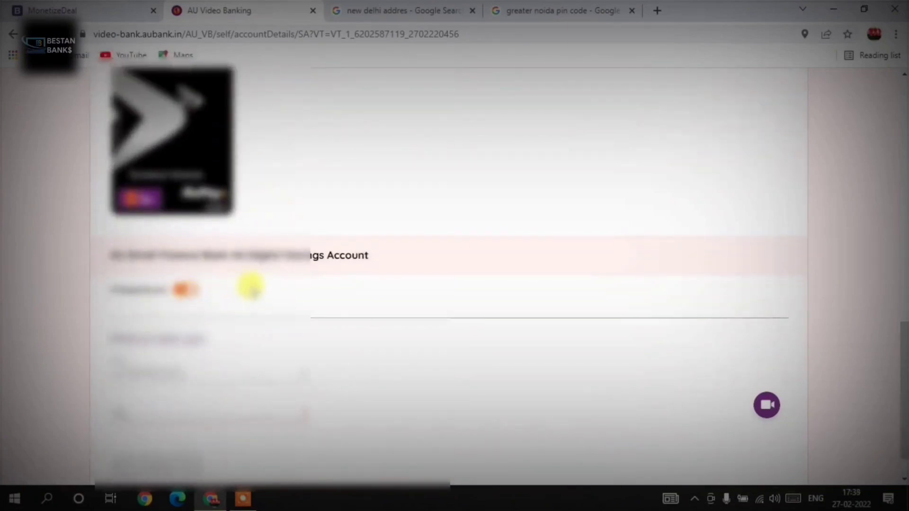
scroll(256, 284, down, 1)
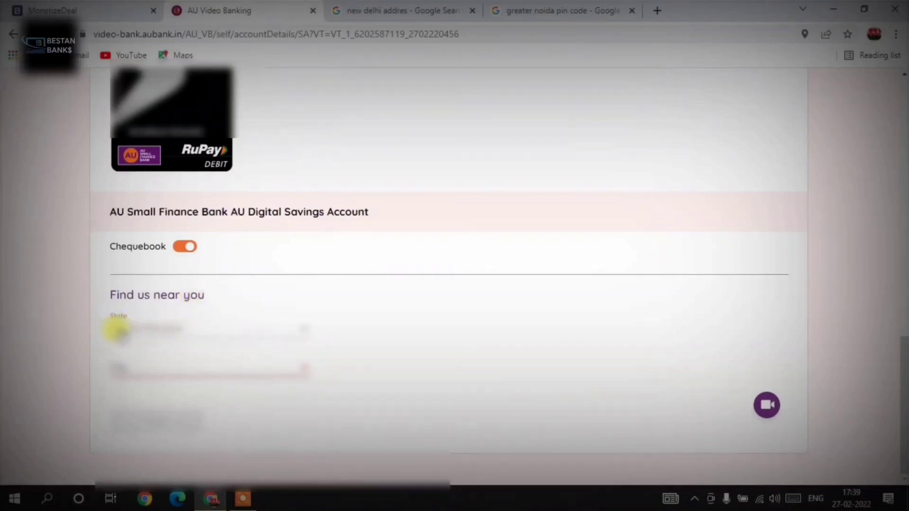
click(170, 368)
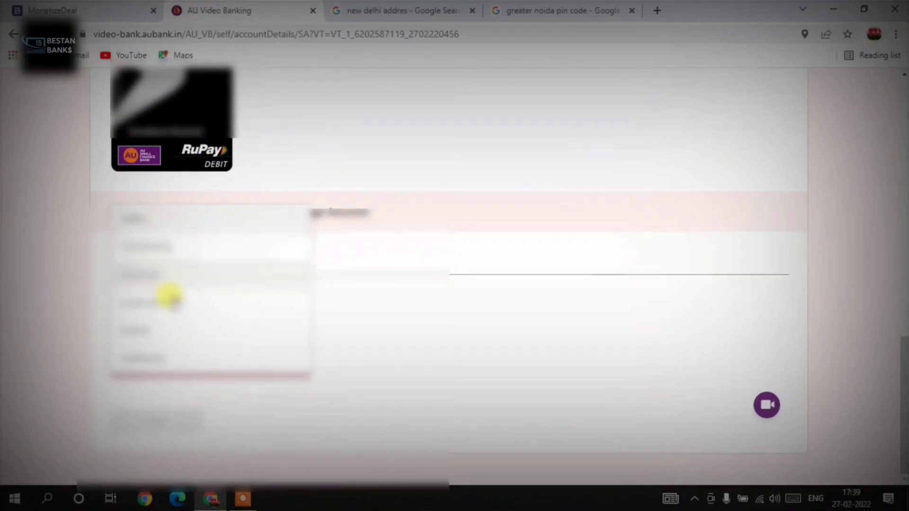
click(175, 298)
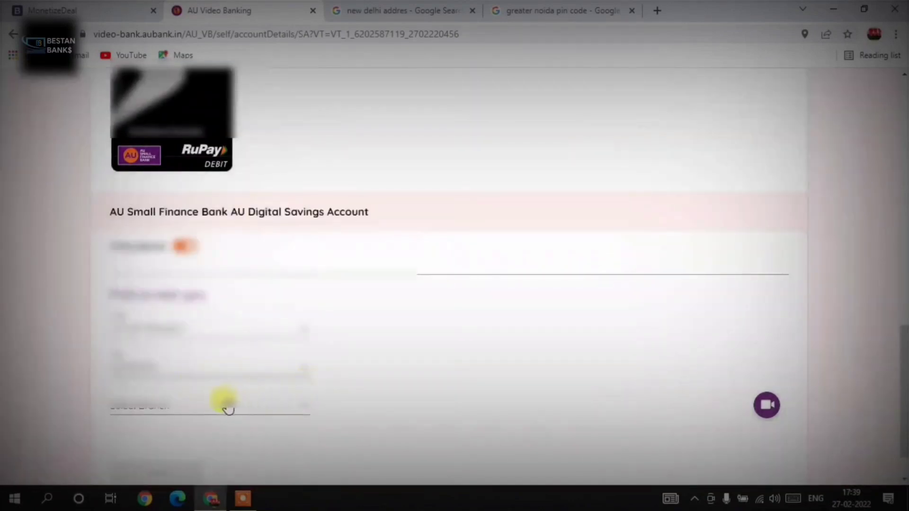
scroll(268, 372, down, 1)
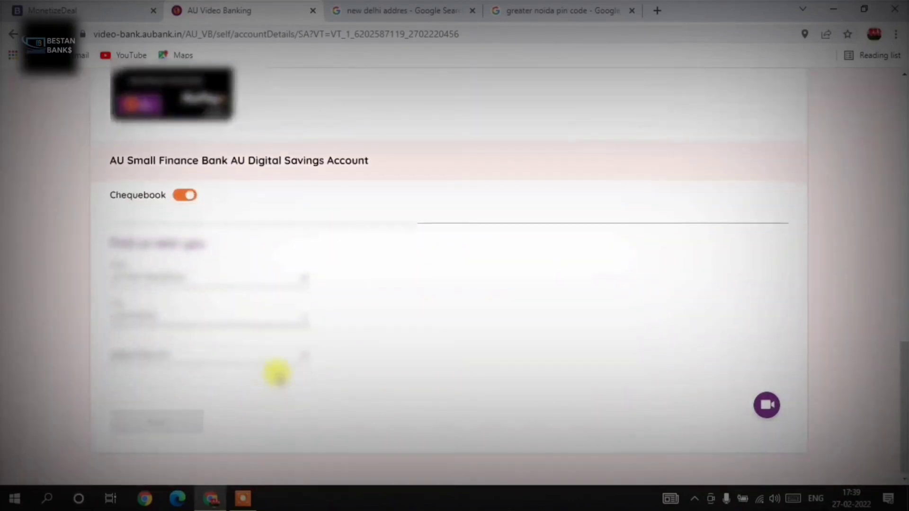
click(170, 353)
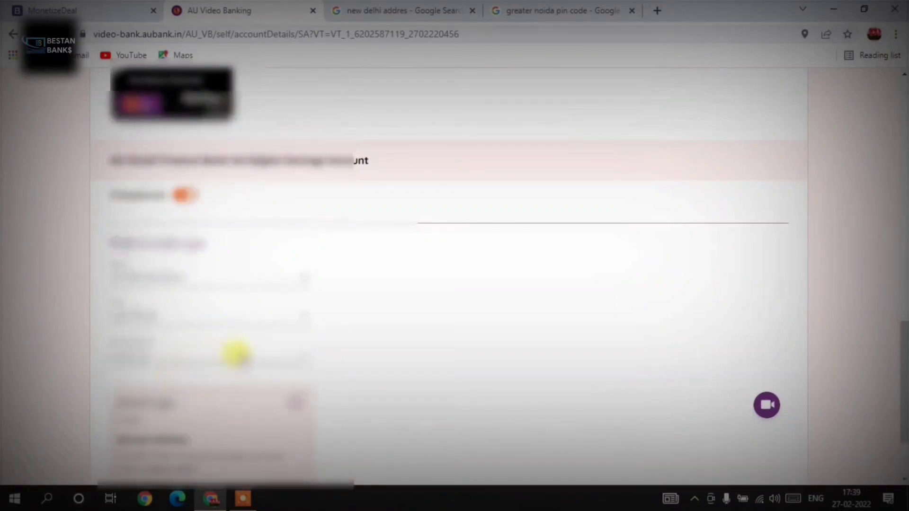
Step: Confirm the branch selection and continue to Verify Details with an account funding amount of 0
scroll(260, 370, down, 2)
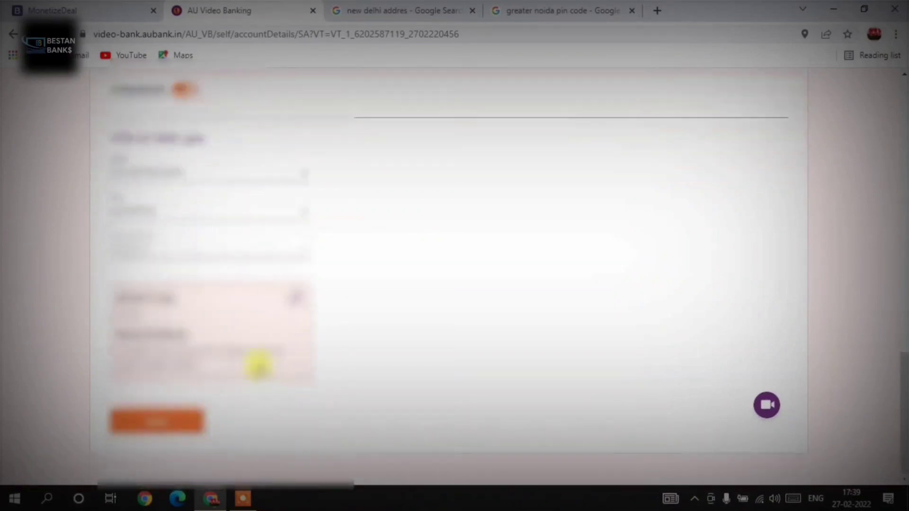
click(176, 426)
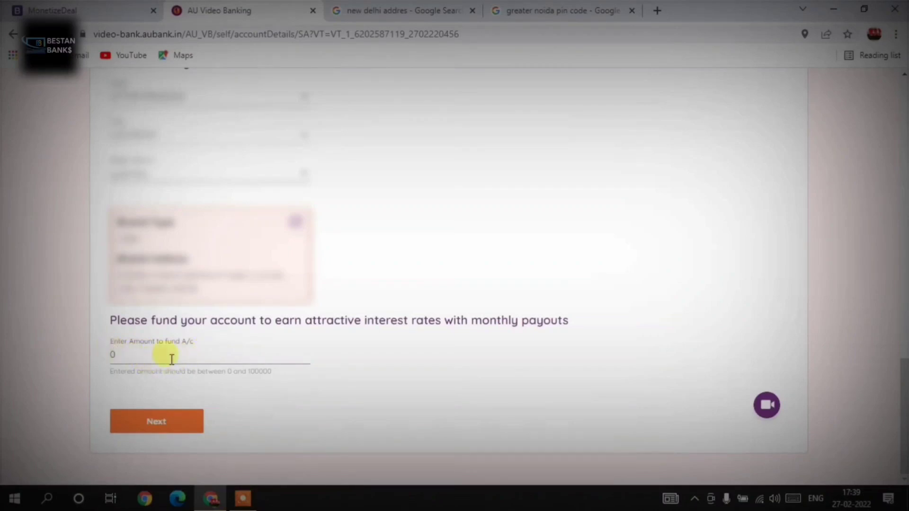
click(170, 422)
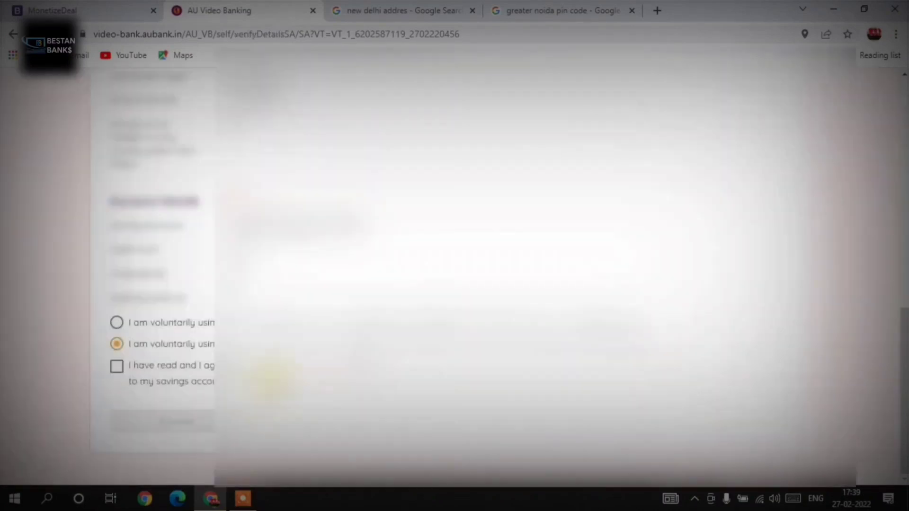
Step: Review the personal, income and account details in the application summary
scroll(346, 307, up, 5)
scroll(346, 308, up, 7)
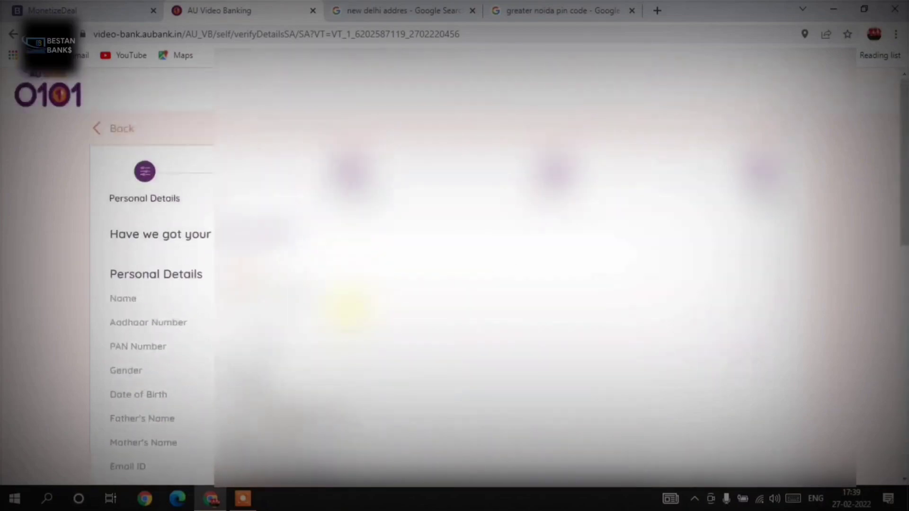
scroll(343, 310, down, 3)
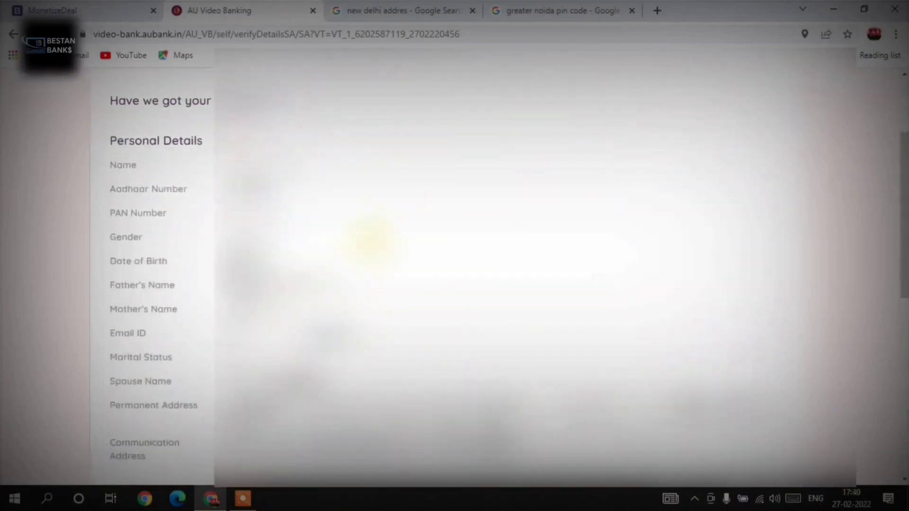
scroll(376, 208, down, 10)
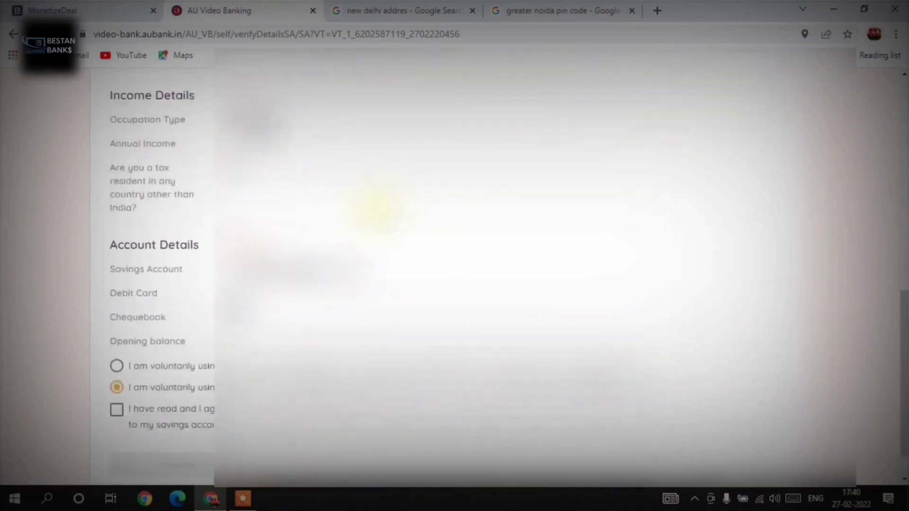
Step: Recheck the application summary and view the DBT choices under the Aadhaar welfare-benefits option, returning to the declaration that declines welfare scheme benefits
scroll(377, 210, up, 12)
scroll(384, 220, down, 6)
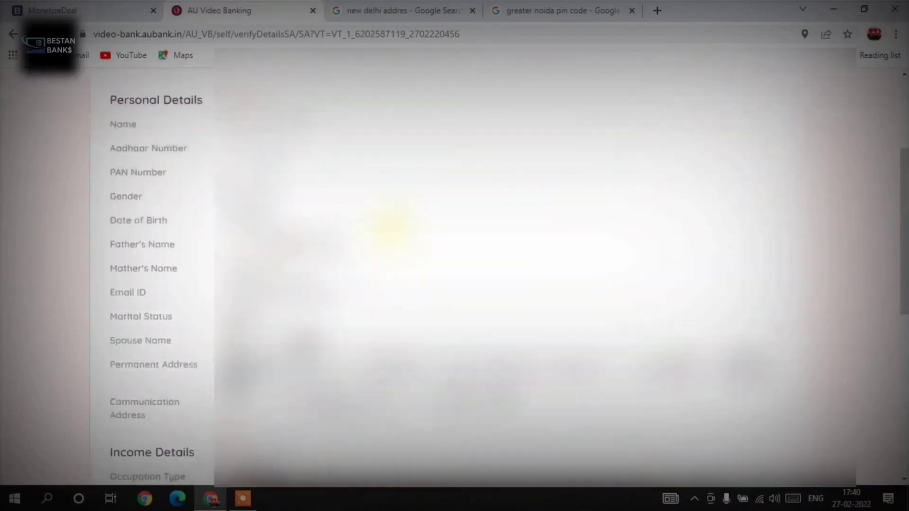
scroll(389, 230, down, 7)
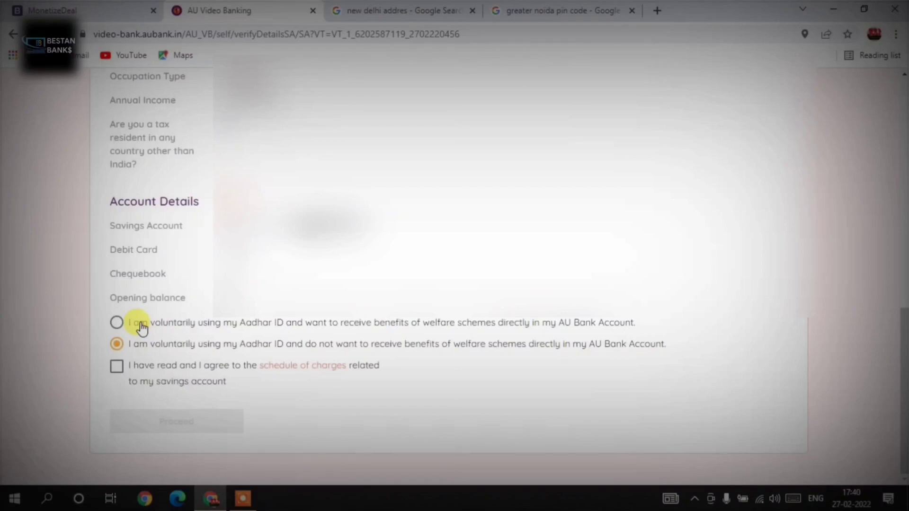
click(117, 324)
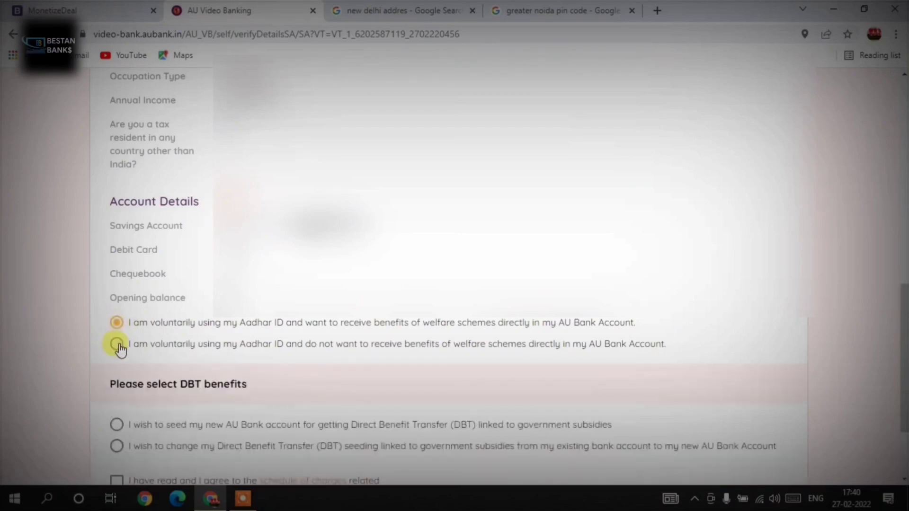
click(117, 344)
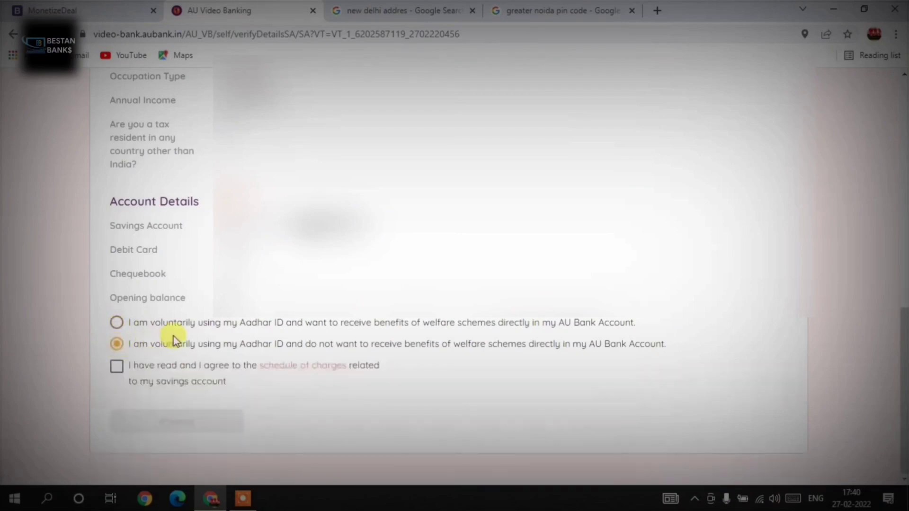
Step: Agree to the schedule of charges for the savings account, and submit and confirm the application
click(117, 368)
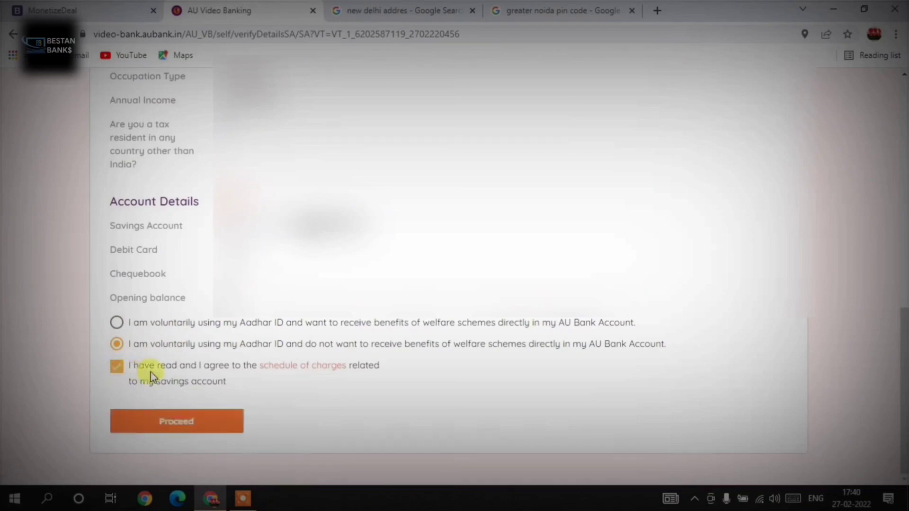
click(174, 423)
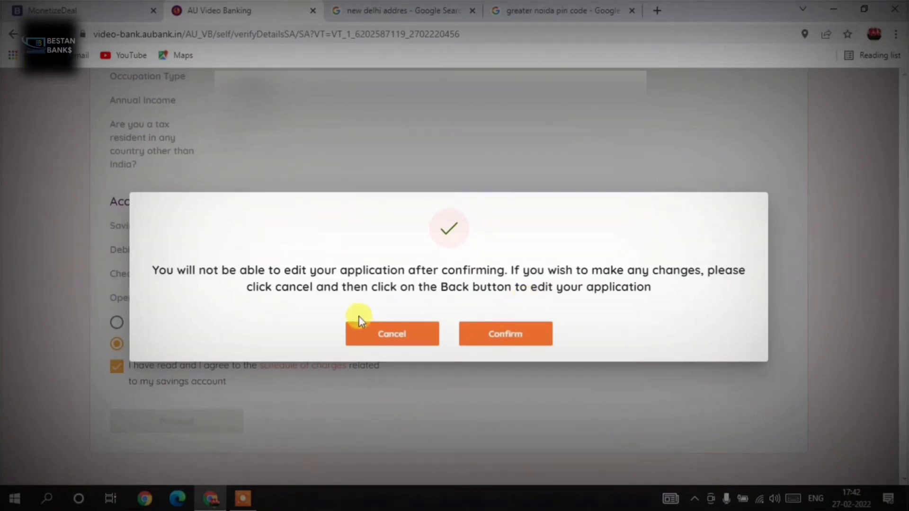
click(505, 336)
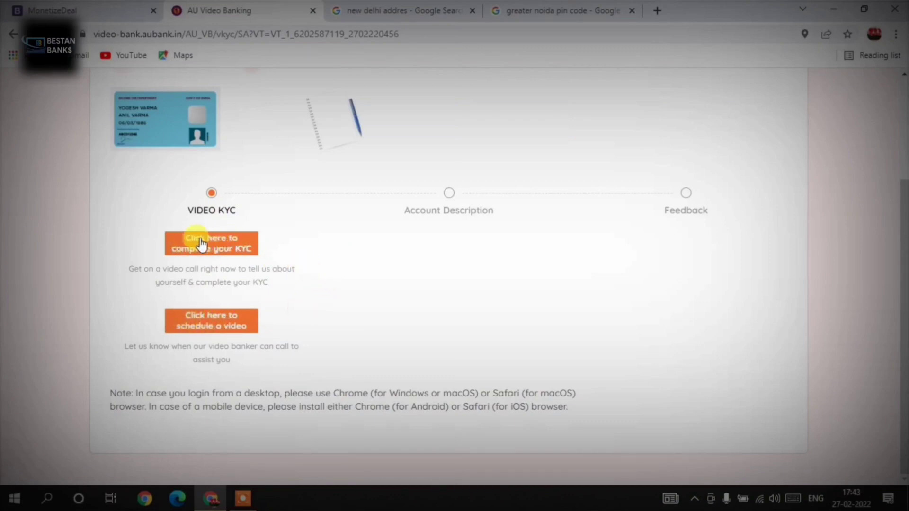
Step: Schedule the video KYC call for 3/1/2022 in the 10:00 am - 11:00 am slot and return to the Video KYC page
click(205, 326)
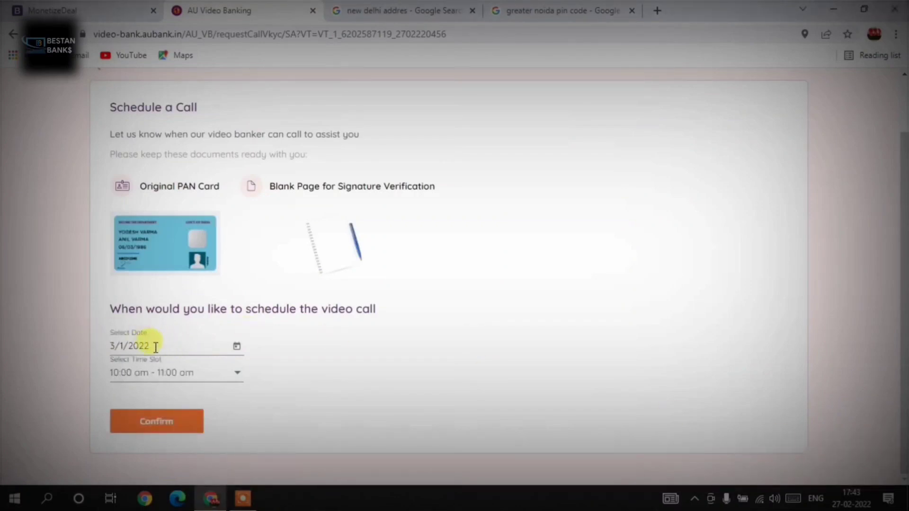
click(135, 374)
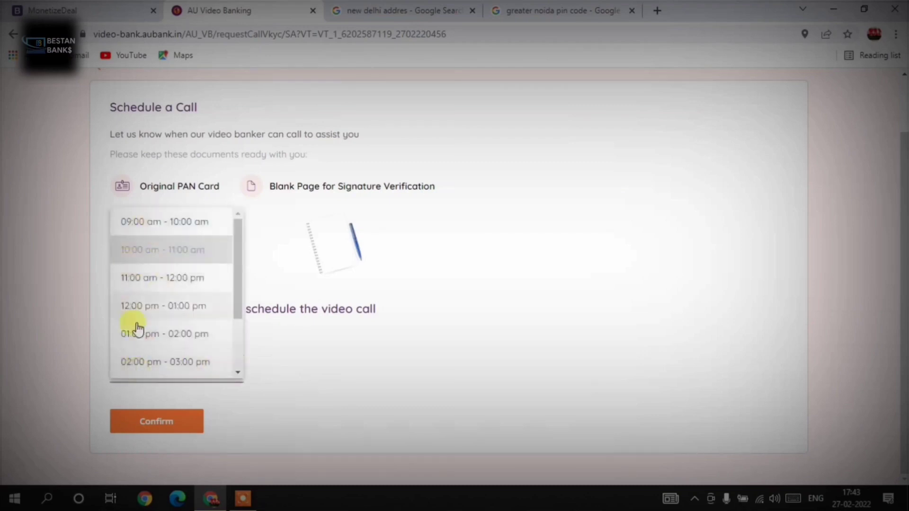
scroll(179, 260, down, 3)
scroll(175, 265, up, 3)
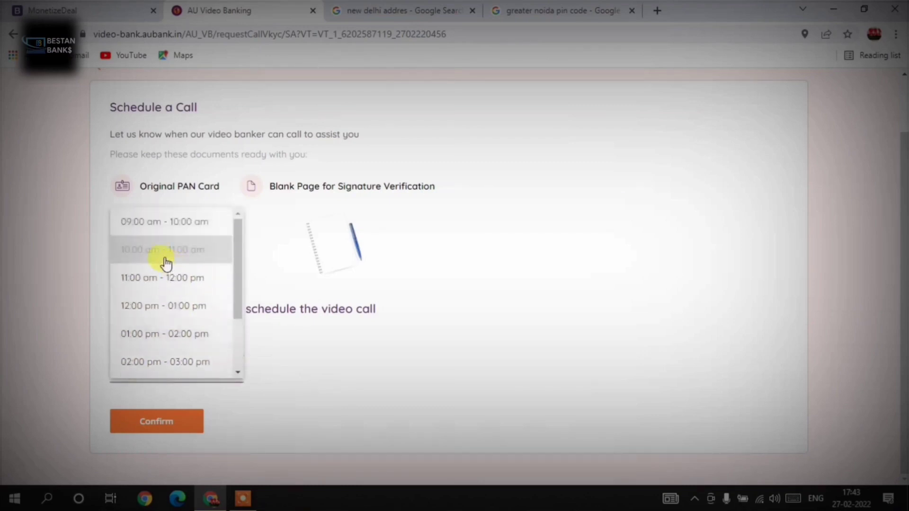
click(171, 251)
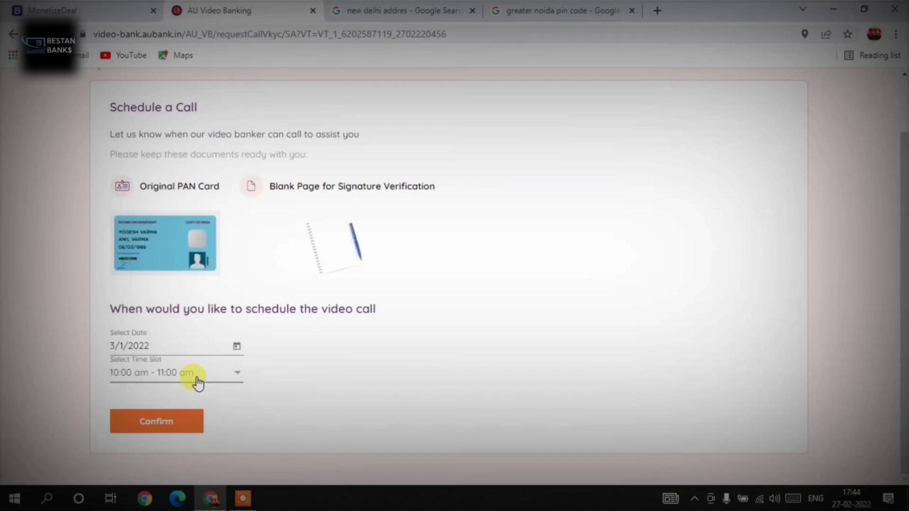
click(159, 423)
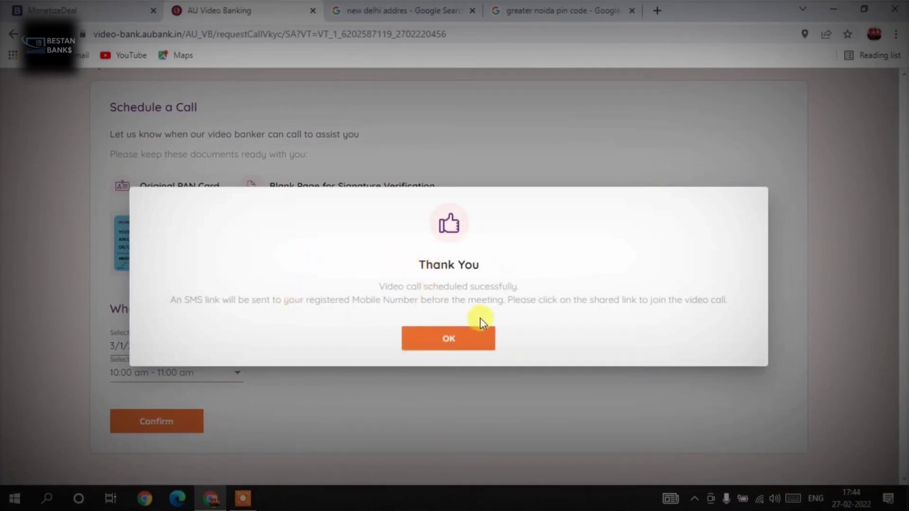
click(453, 338)
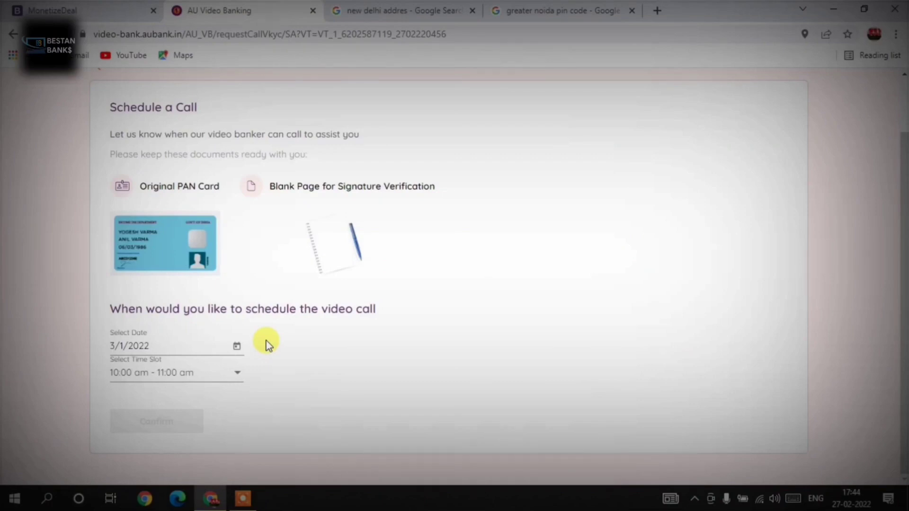
click(10, 34)
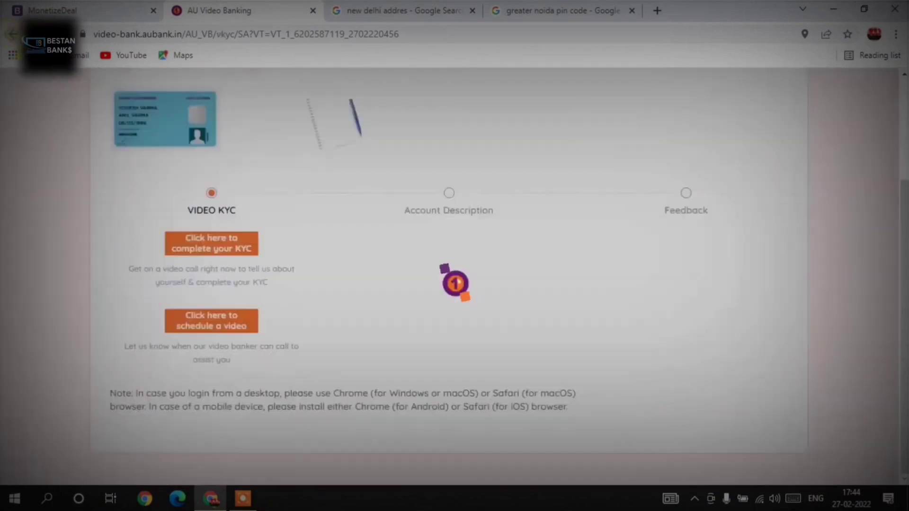